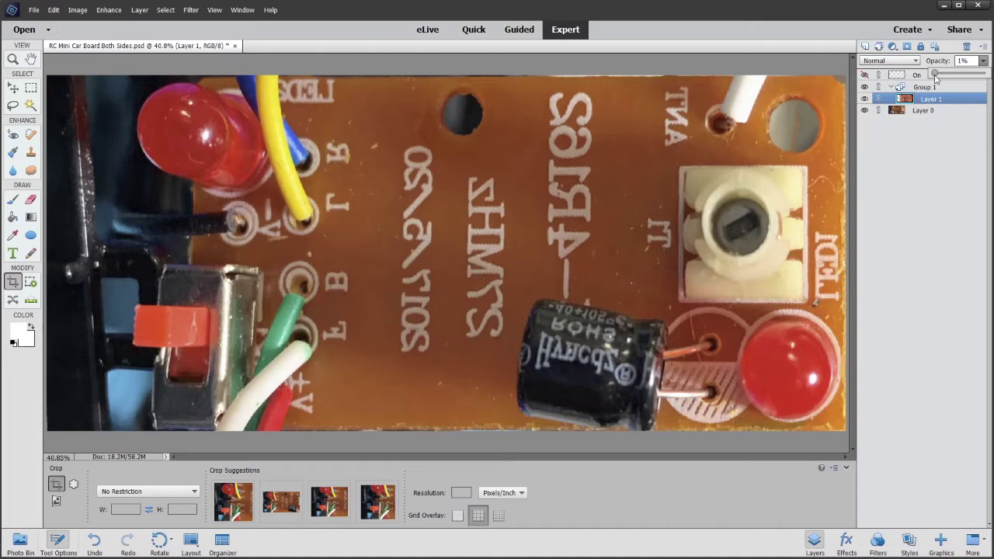
Step: Adjust Layer 1's opacity slider, raising it until the red back board covers the front photo
drag(937, 79, 934, 78)
drag(935, 74, 988, 74)
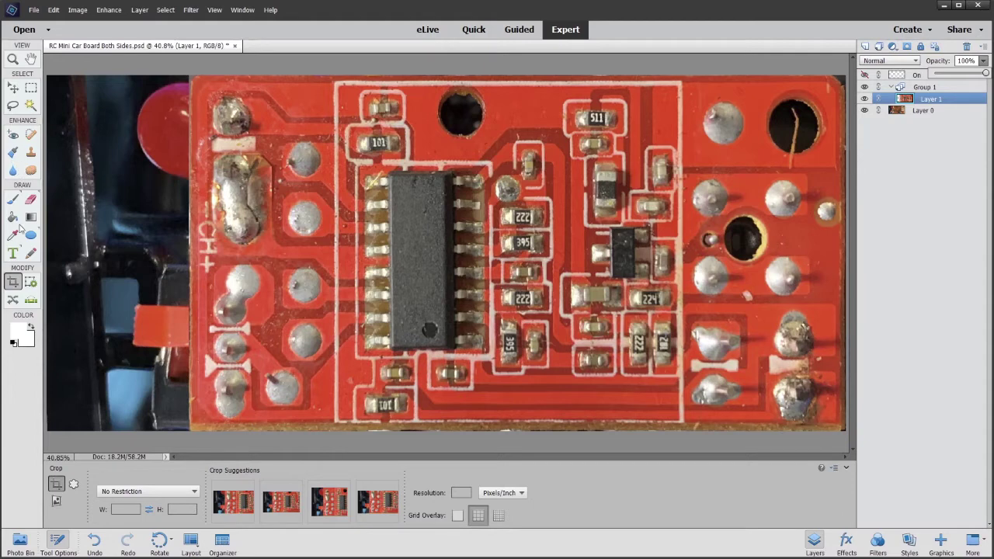
Step: Draw a white ellipse on the lower-left solder pad and lower Layer 1 opacity to 0%
click(31, 234)
drag(207, 380, 235, 407)
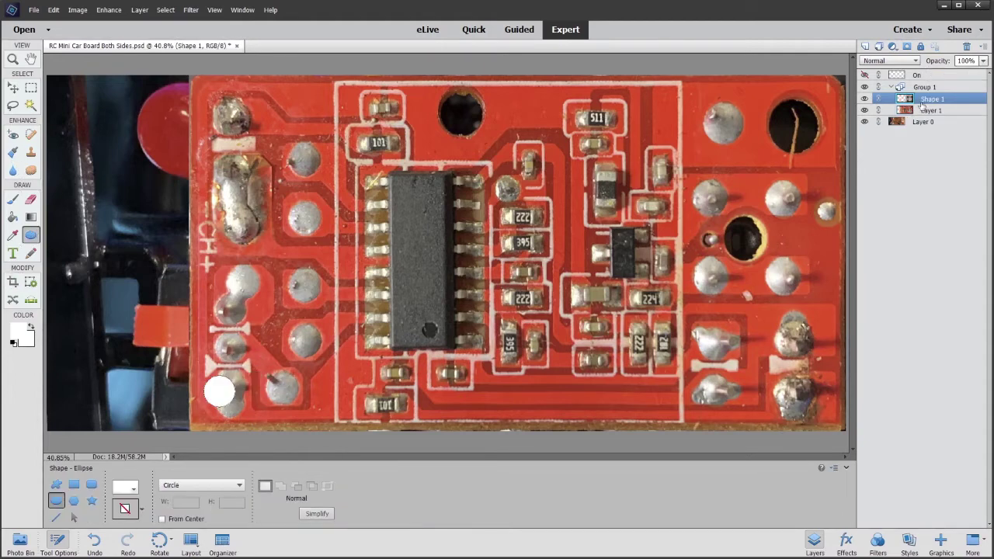
click(984, 60)
drag(976, 74, 936, 75)
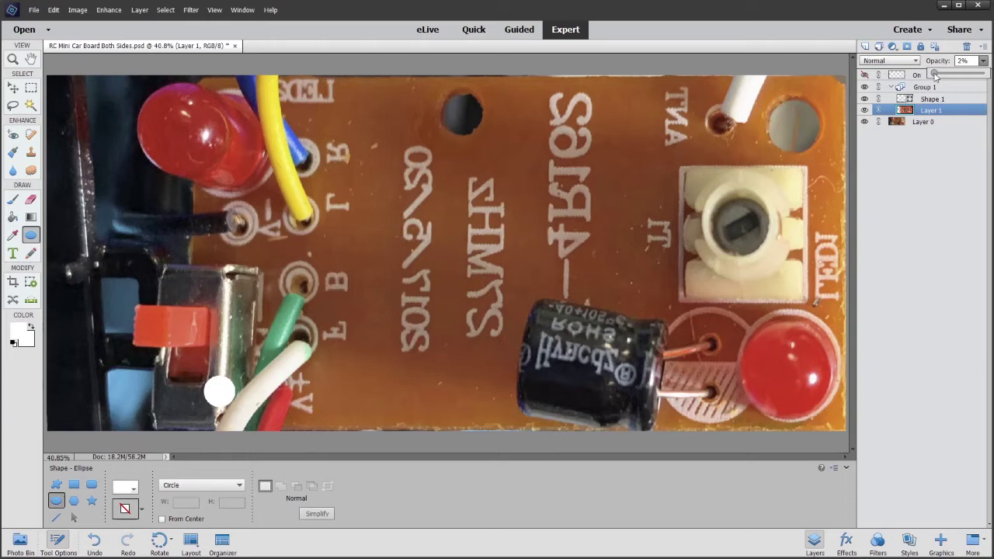
drag(936, 75, 830, 115)
Step: Open IMG_6632.jpg and IMG_6634.jpg together from the File > Open dialog
click(34, 9)
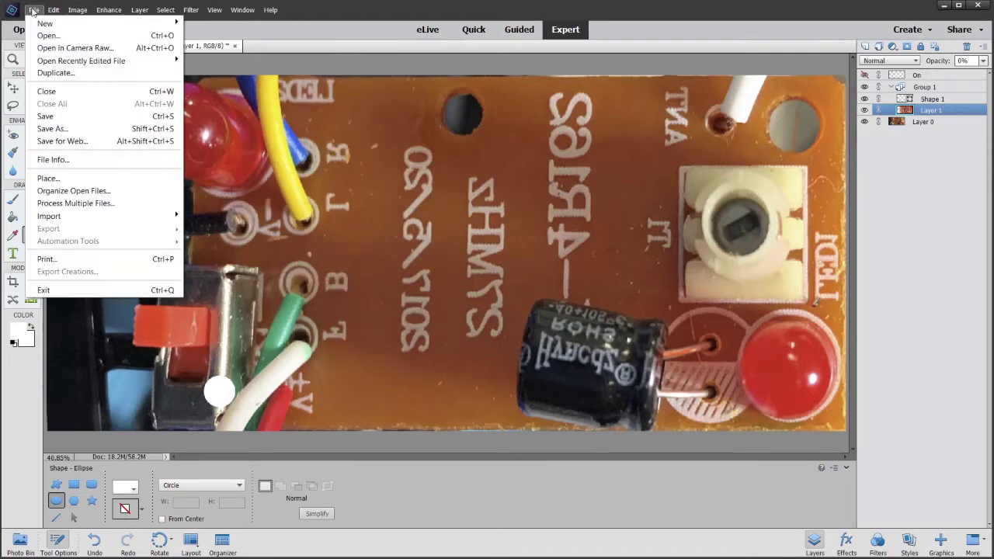
click(57, 41)
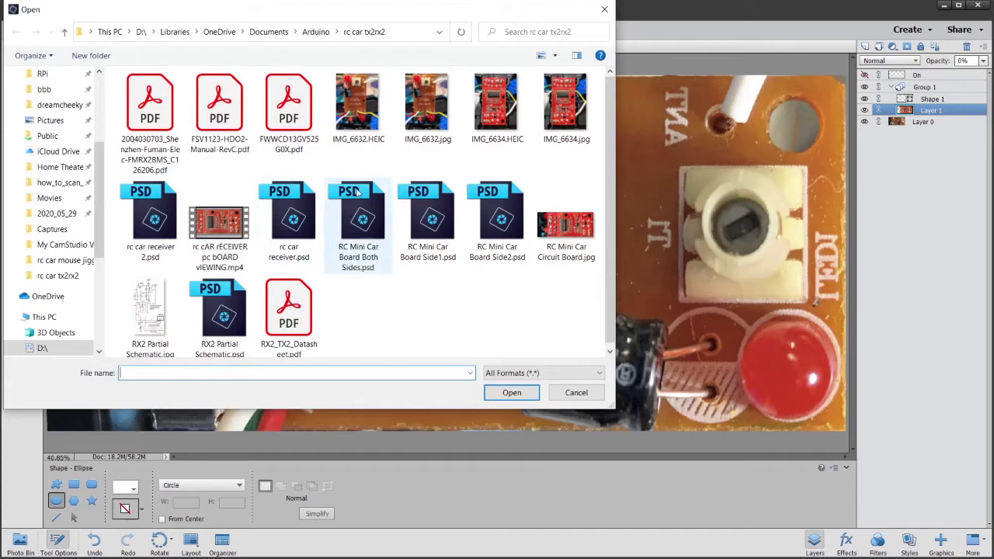
click(435, 115)
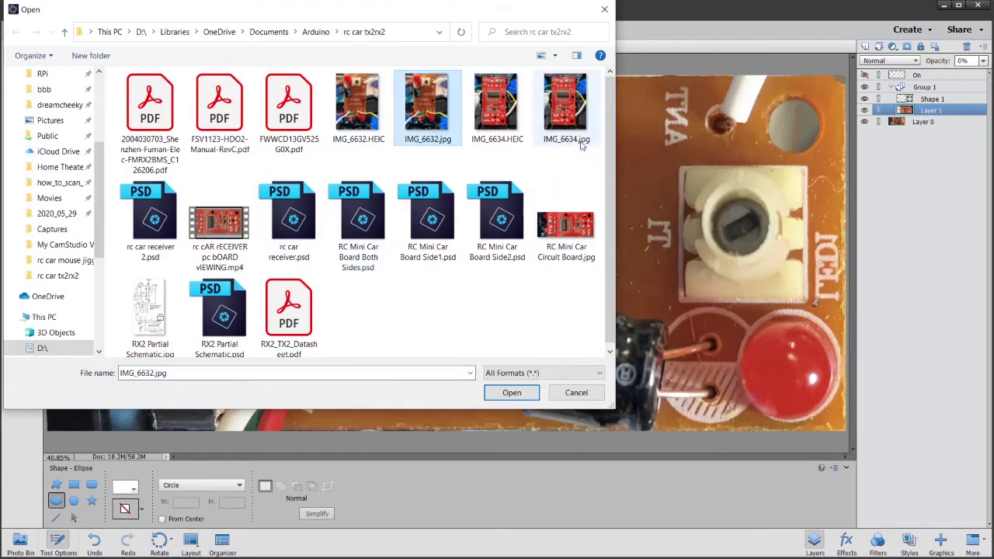
ctrl+click(568, 120)
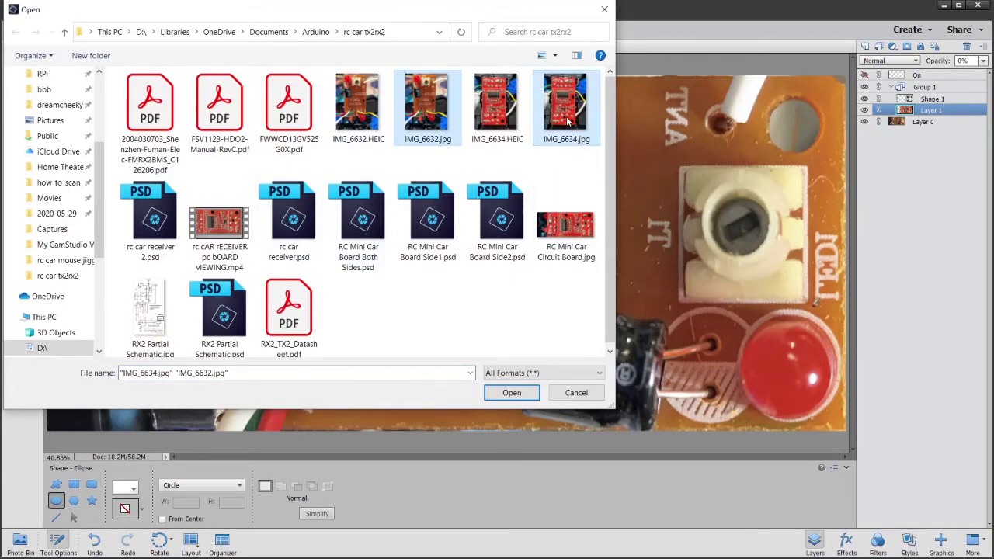
click(512, 393)
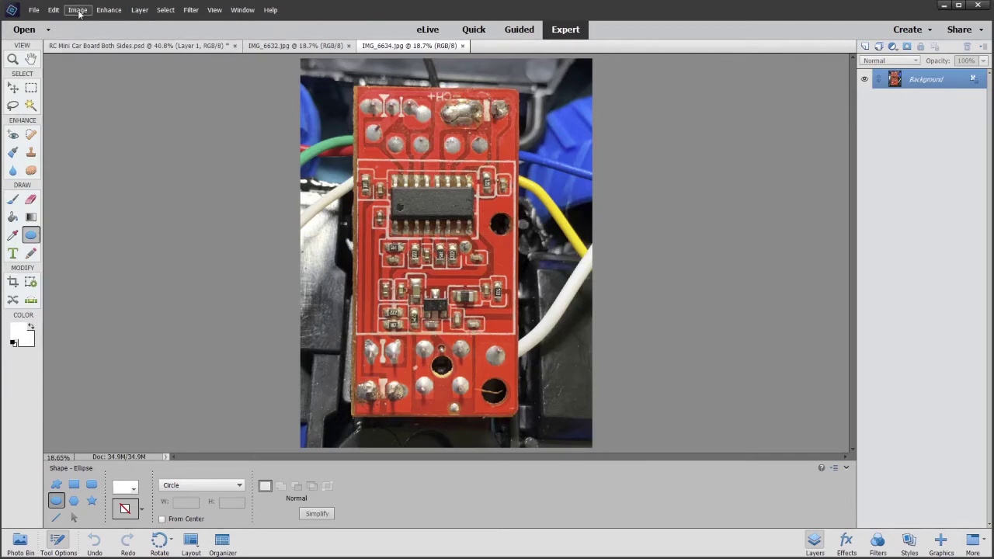
Step: Rotate IMG_6634 and IMG_6632 90° left, then fit IMG_6632 on screen
click(79, 11)
key(ctrl+l)
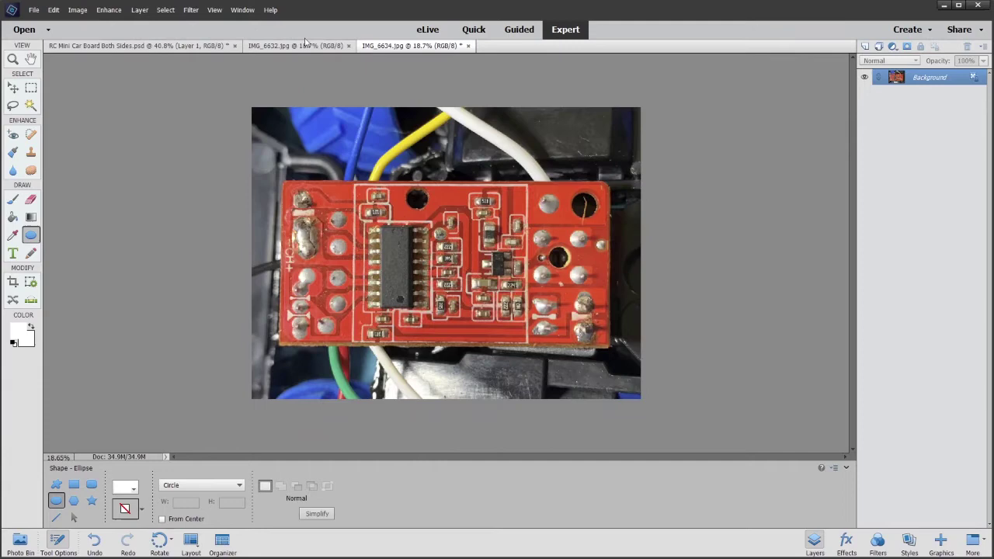
key(ctrl+shift+Tab)
click(73, 7)
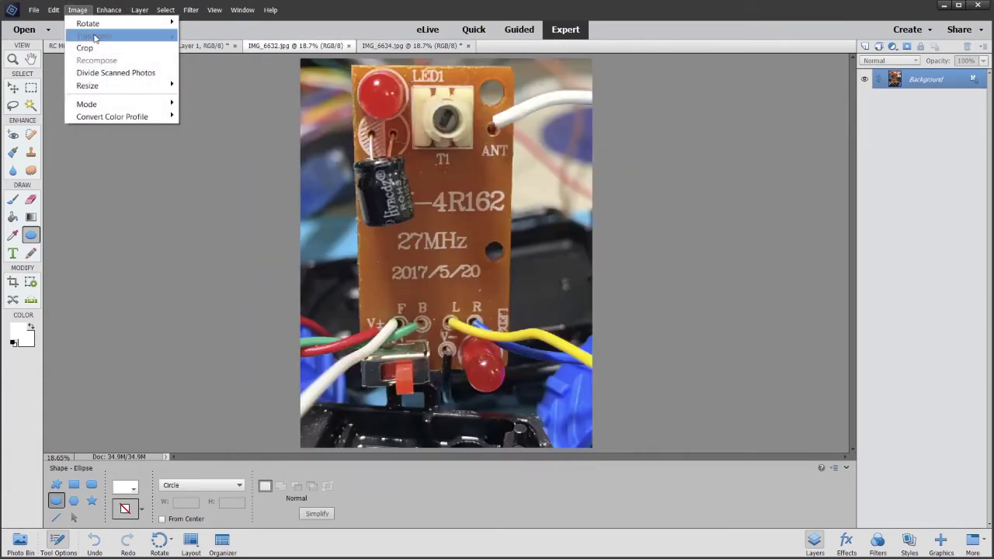
mouse_move(98, 24)
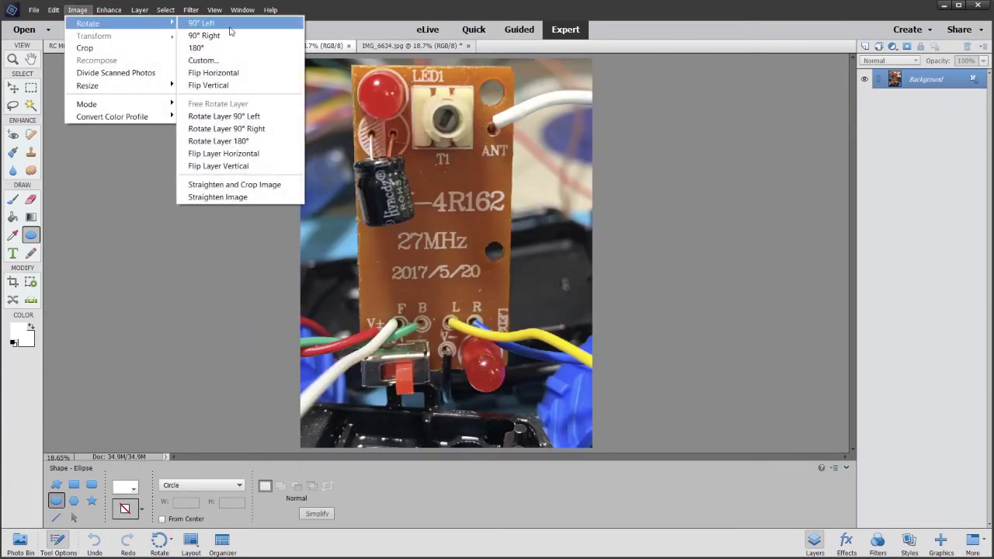
click(229, 26)
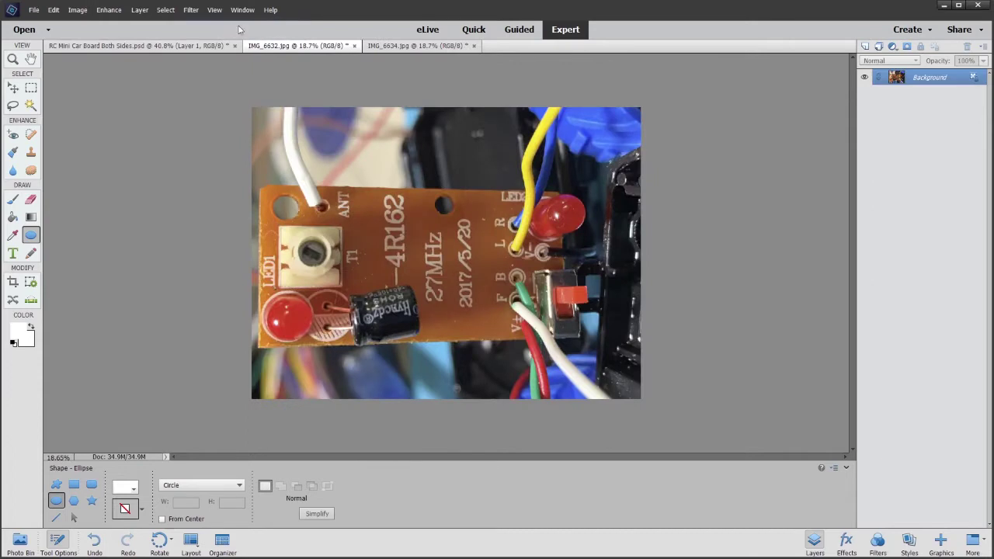
click(214, 10)
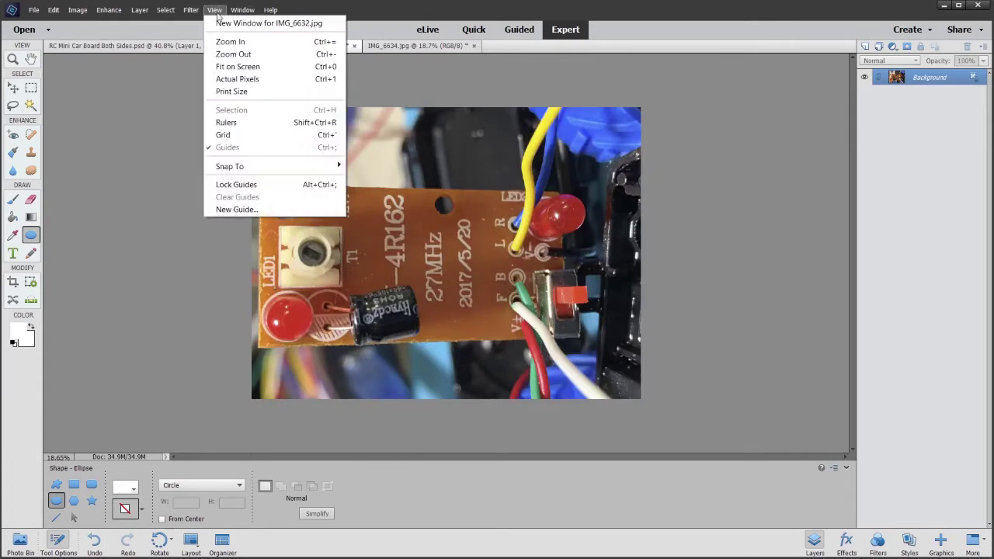
click(225, 66)
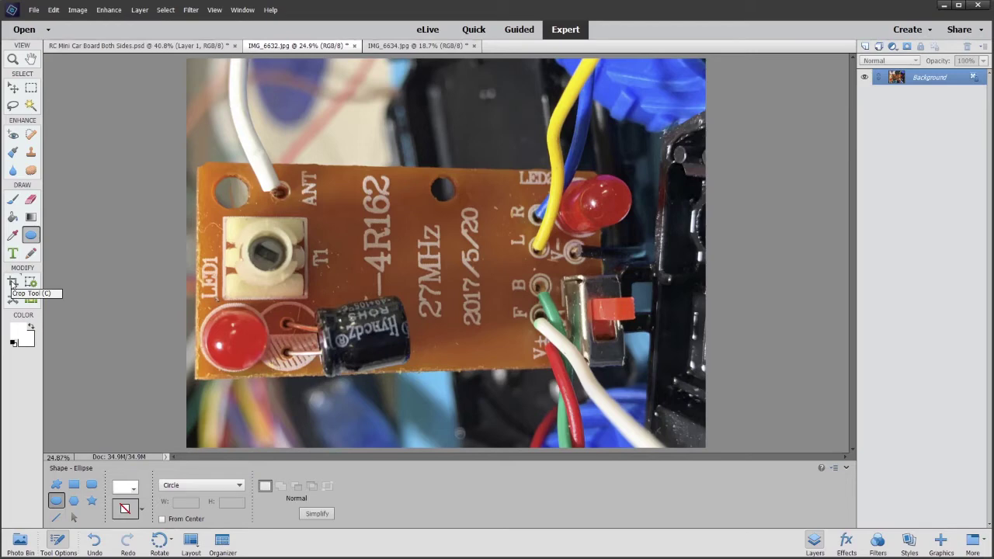
Step: Crop IMG_6632 with top, bottom, left and right edges pulled onto the orange board
click(12, 284)
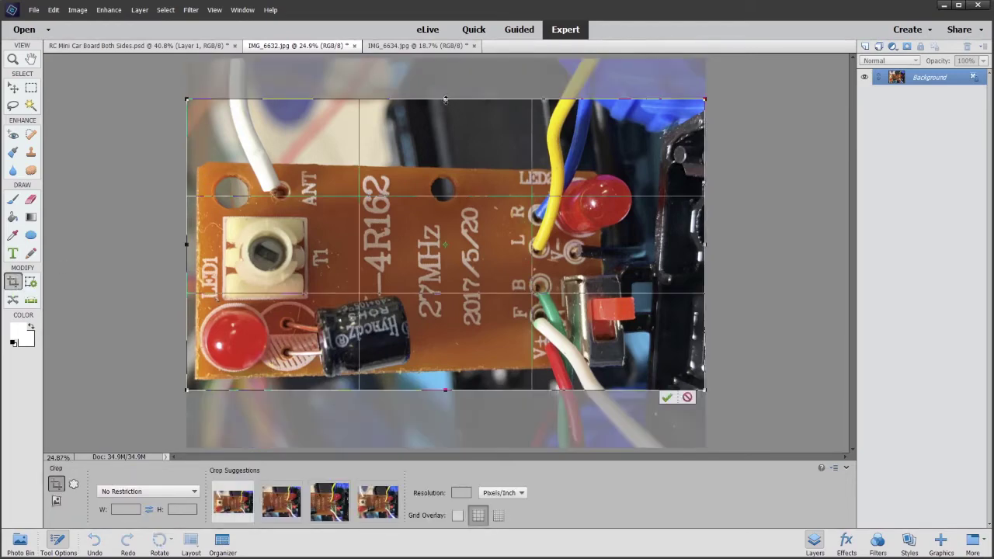
drag(444, 101, 436, 163)
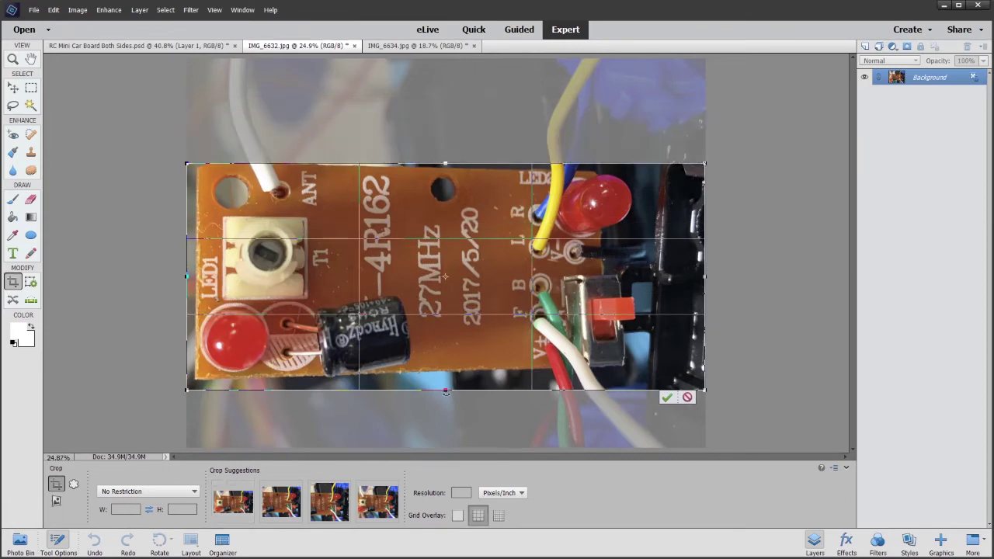
drag(445, 390, 444, 379)
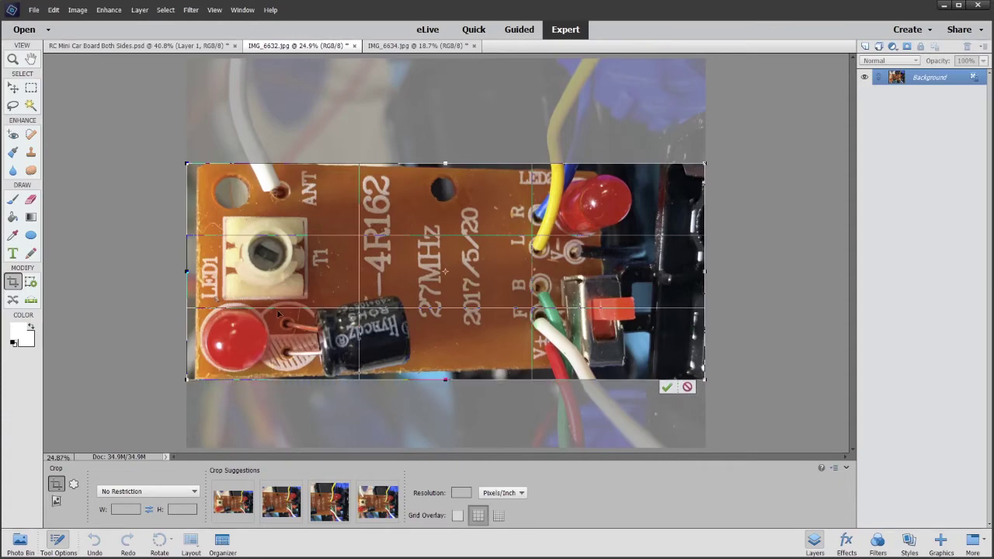
drag(186, 272, 195, 272)
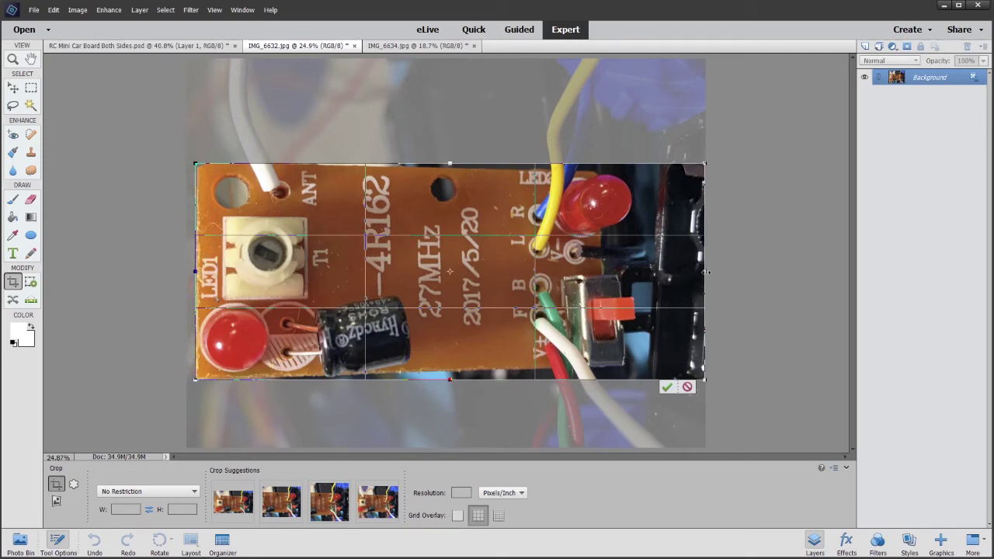
drag(707, 272, 606, 270)
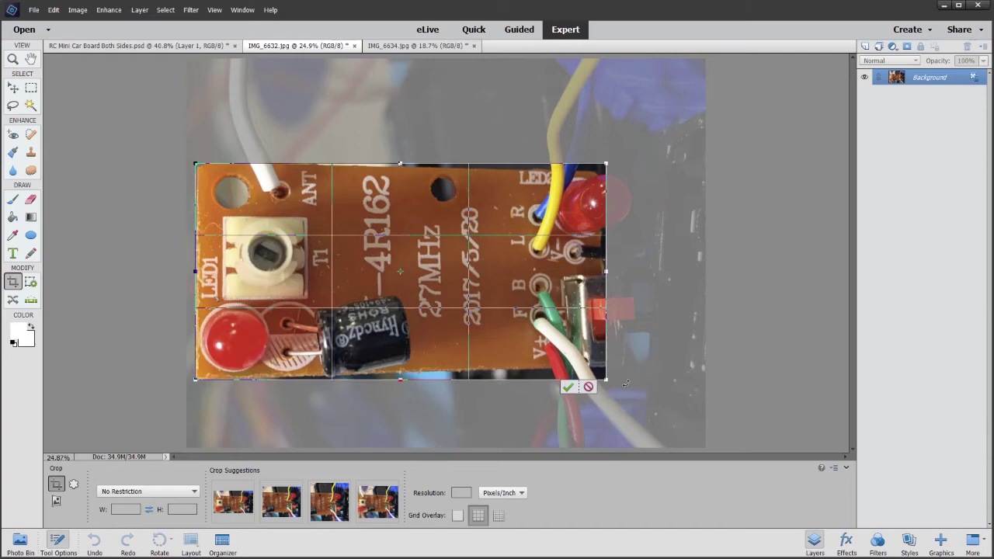
click(568, 386)
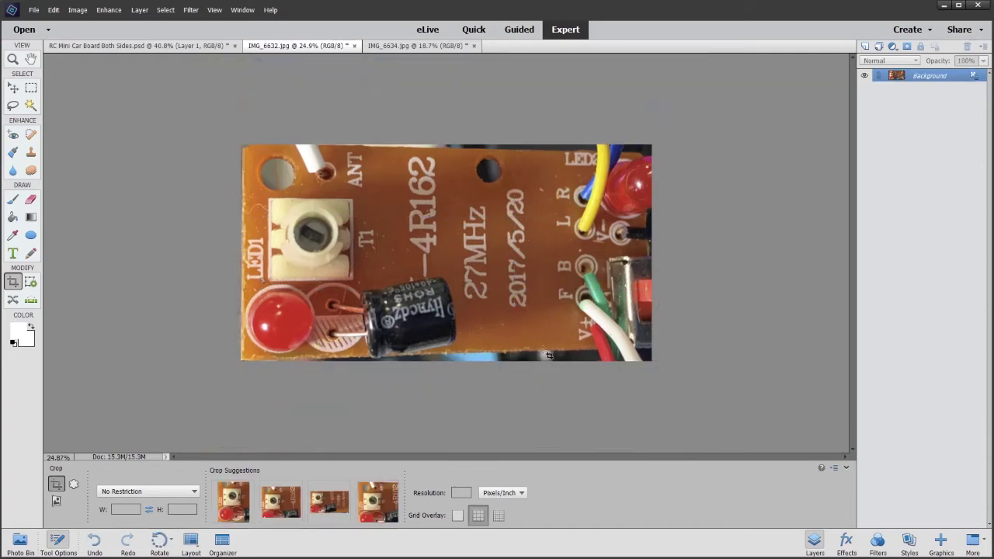
Step: Apply an Image > Transform > Skew, moving the right-hand corners until the orange board is level
click(76, 10)
mouse_move(101, 36)
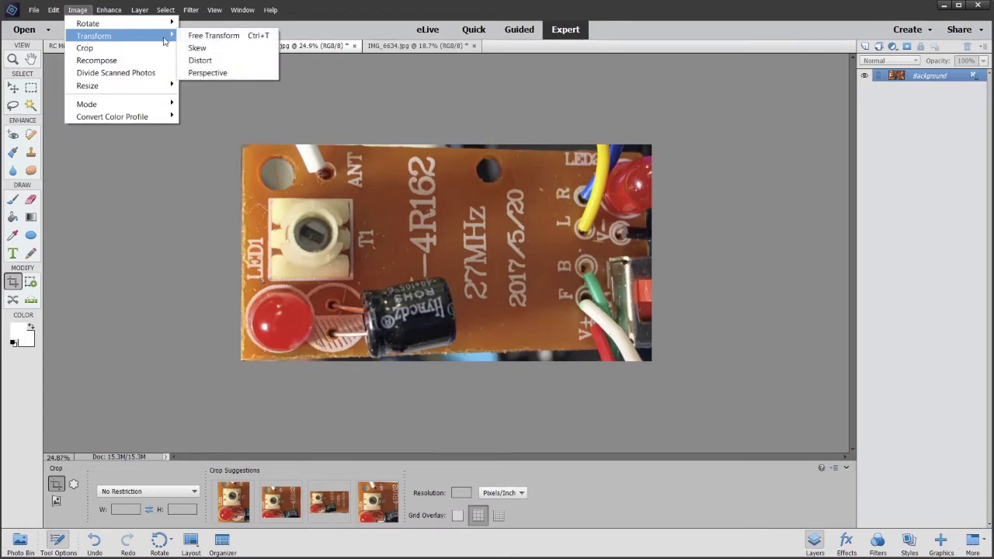
click(199, 48)
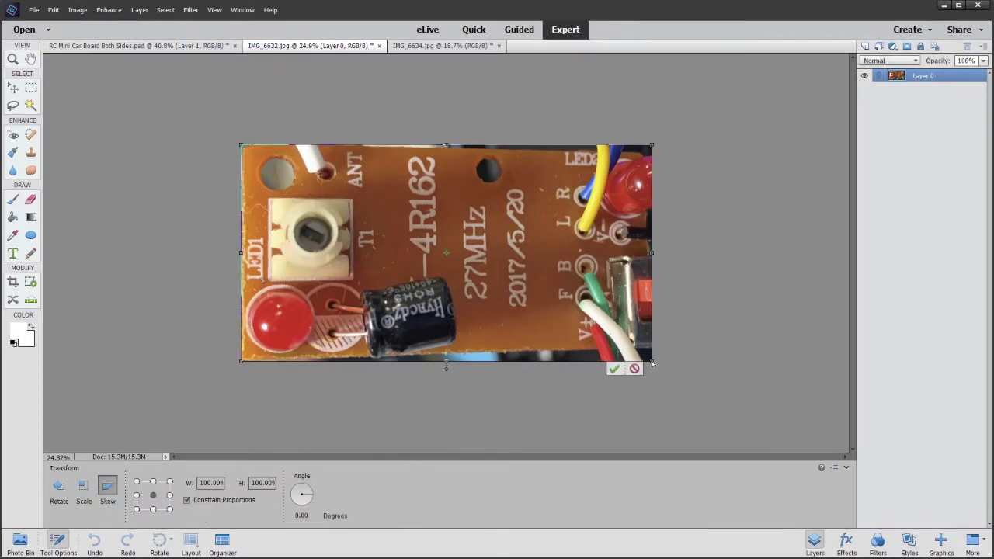
drag(652, 362, 653, 378)
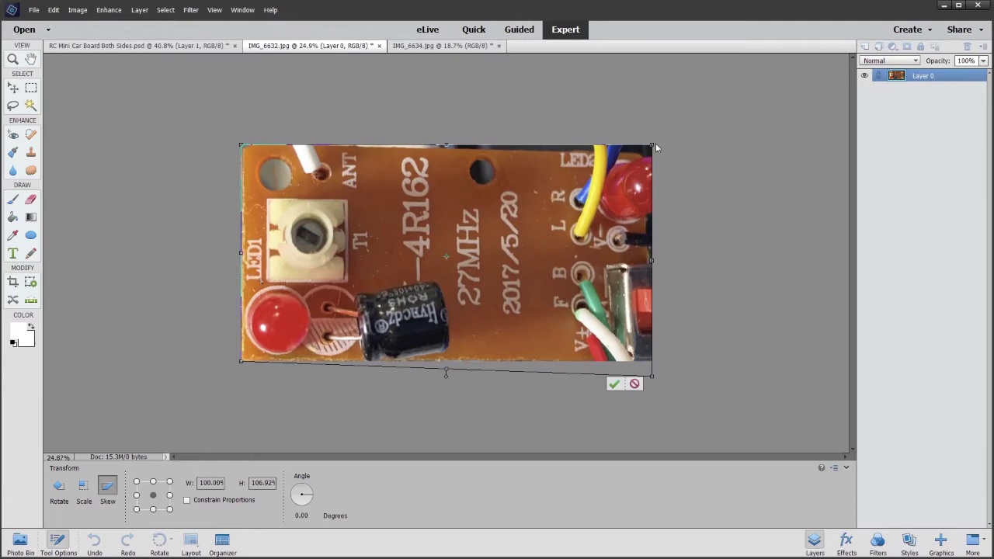
drag(653, 144, 661, 137)
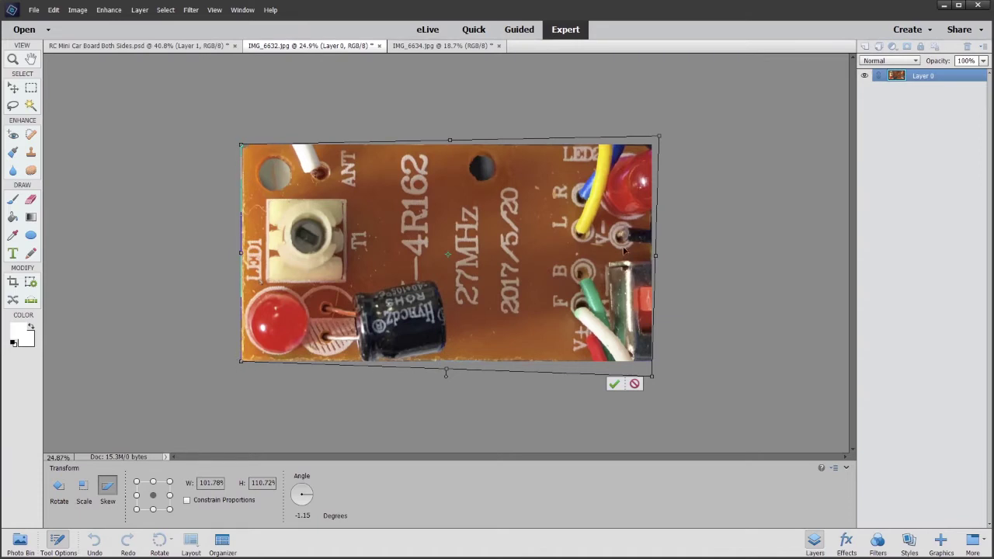
click(614, 383)
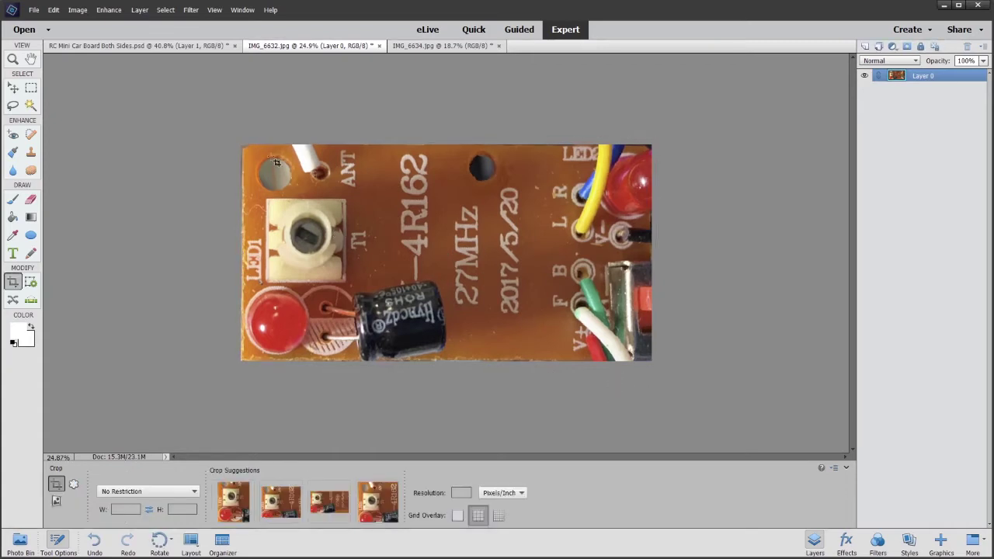
Step: On IMG_6634.jpg, draw a crop box around the red board and tighten all four edges
click(456, 45)
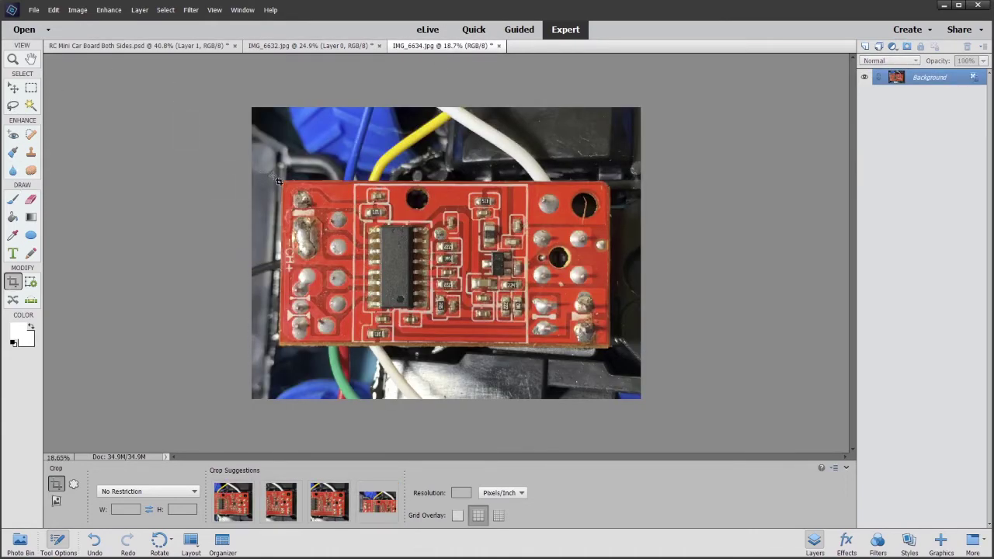
drag(270, 174, 619, 361)
drag(441, 172, 442, 180)
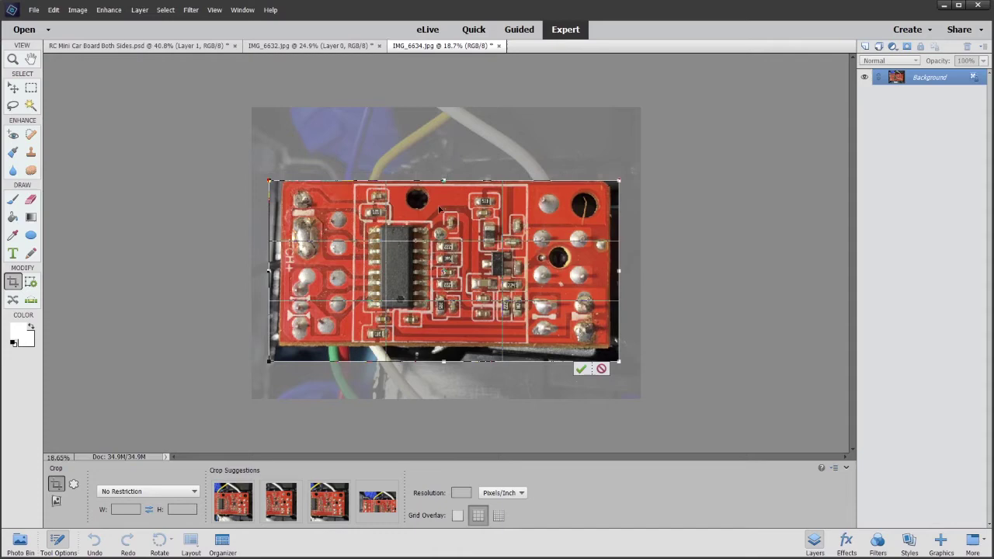
drag(443, 362, 445, 349)
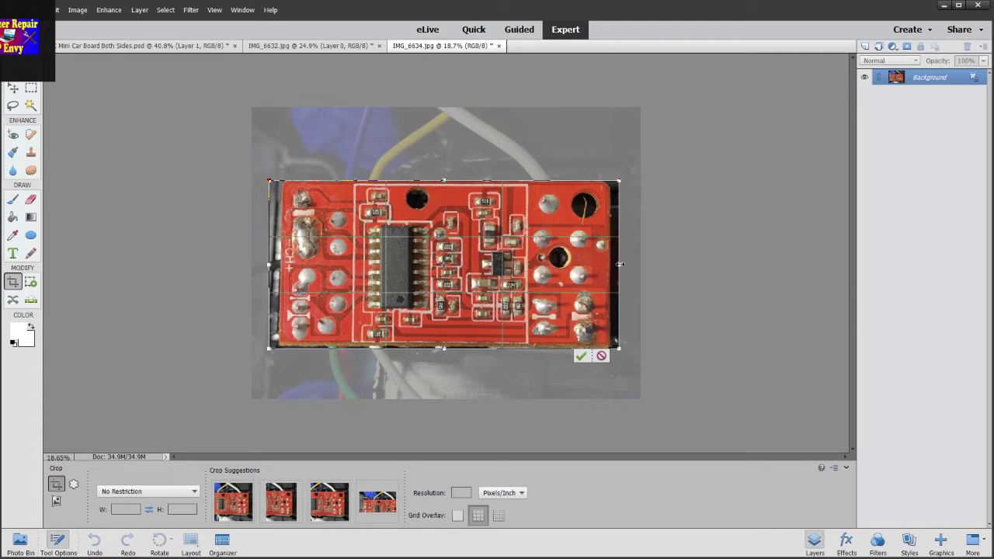
drag(619, 264, 611, 264)
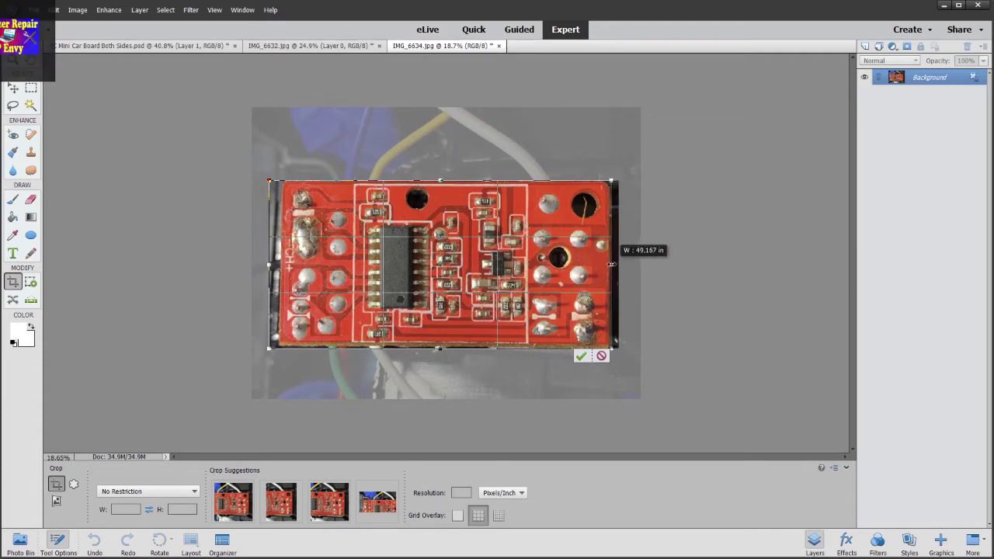
drag(612, 265, 611, 265)
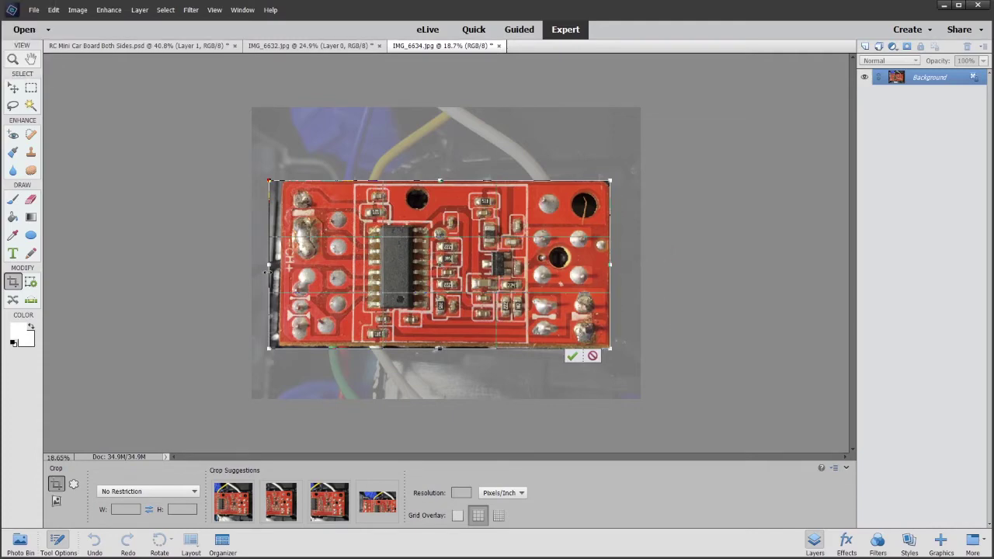
drag(268, 265, 279, 265)
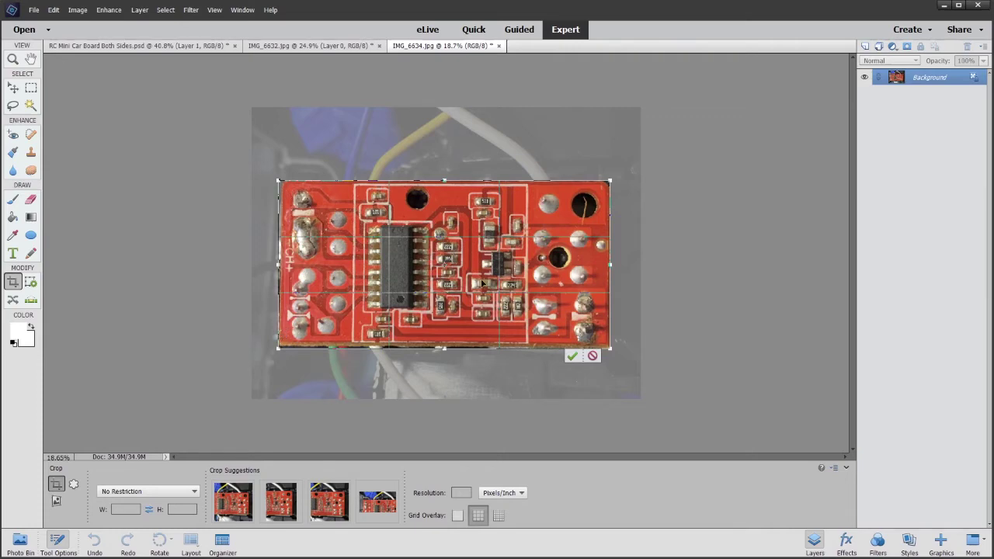
click(572, 356)
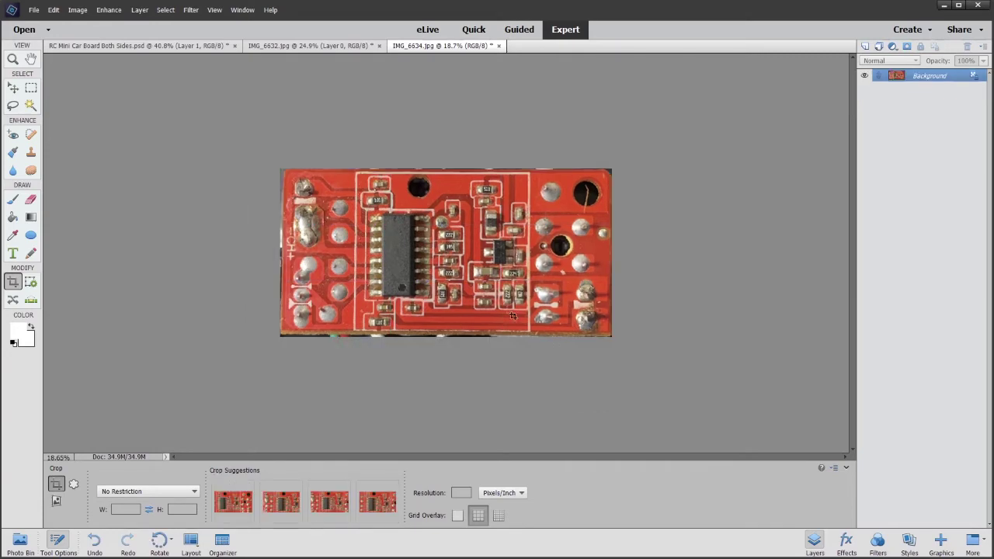
Step: Skew IMG_6634 by adjusting all four corner handles so the red board fills the canvas
click(77, 10)
mouse_move(99, 36)
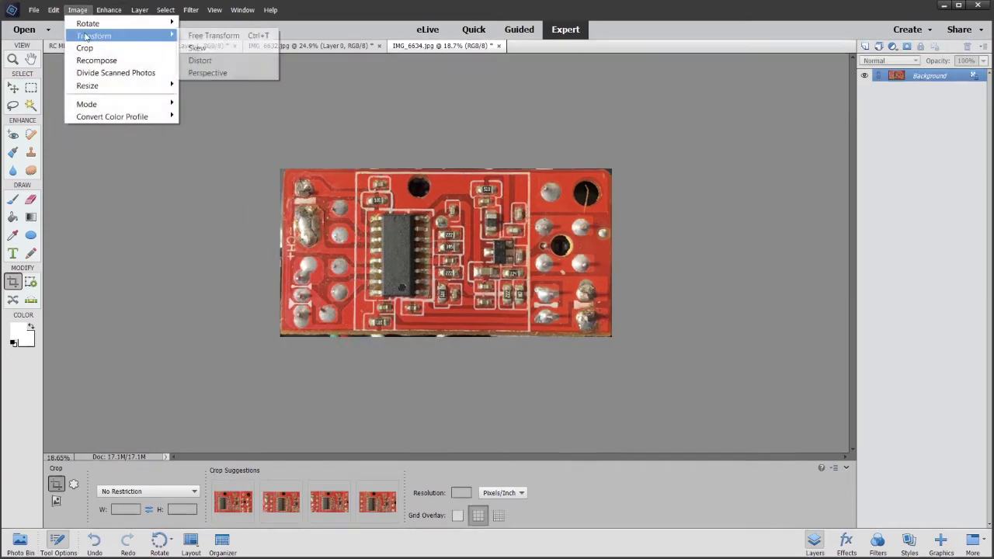
click(198, 48)
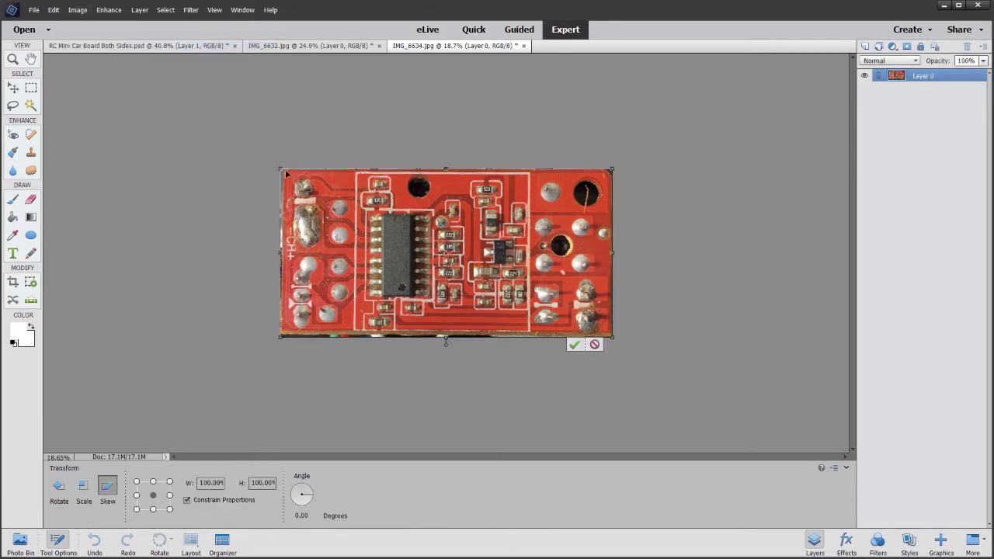
drag(282, 171, 276, 169)
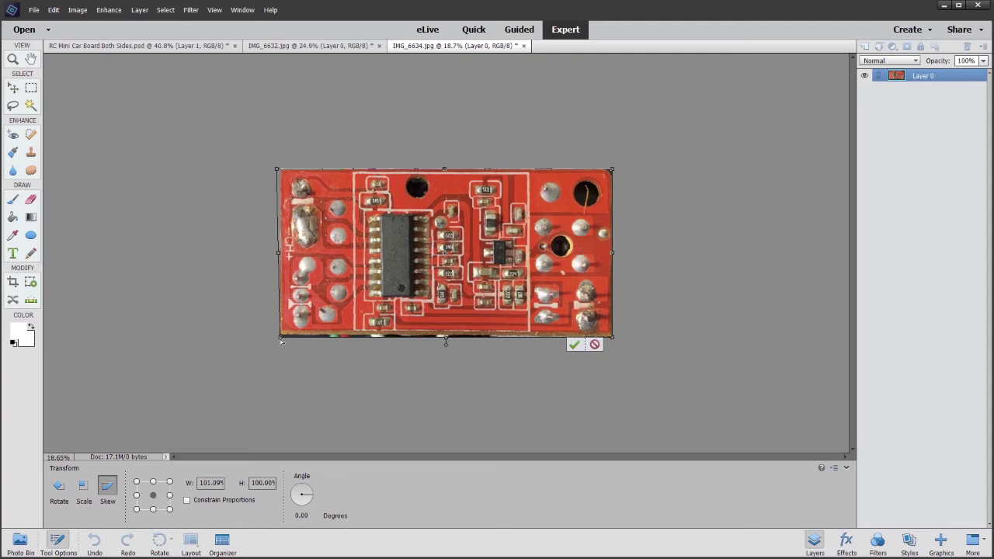
drag(282, 341, 281, 344)
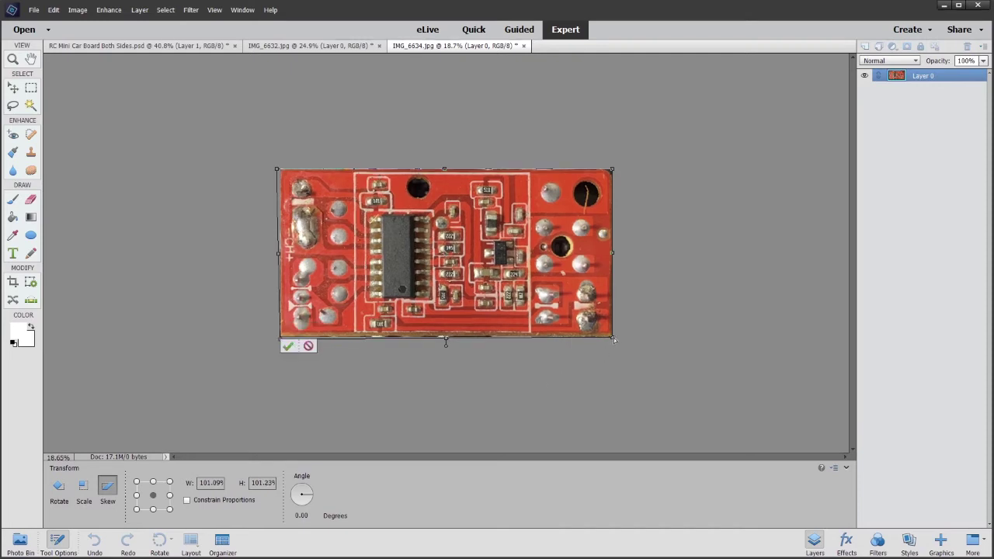
drag(614, 338, 614, 340)
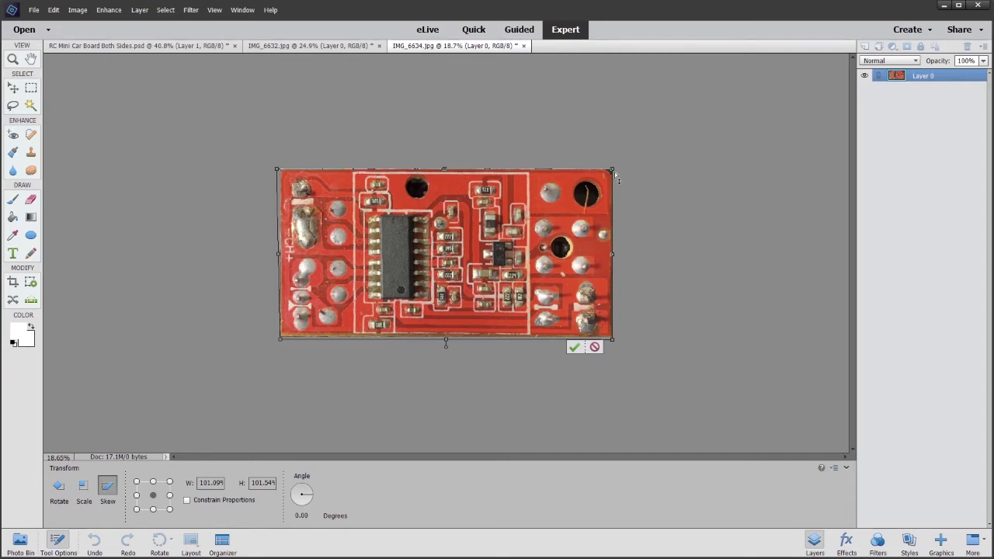
drag(615, 174, 614, 172)
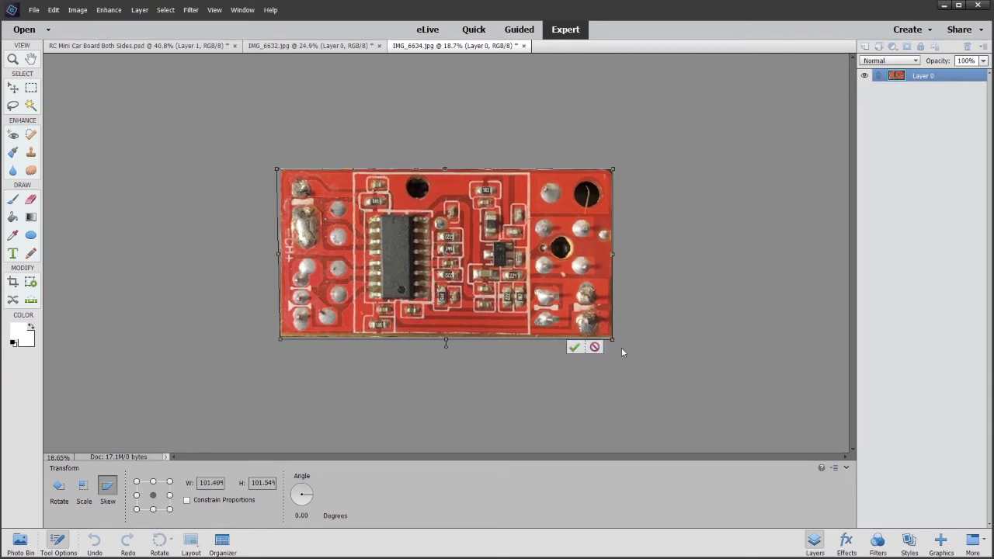
drag(613, 342, 616, 341)
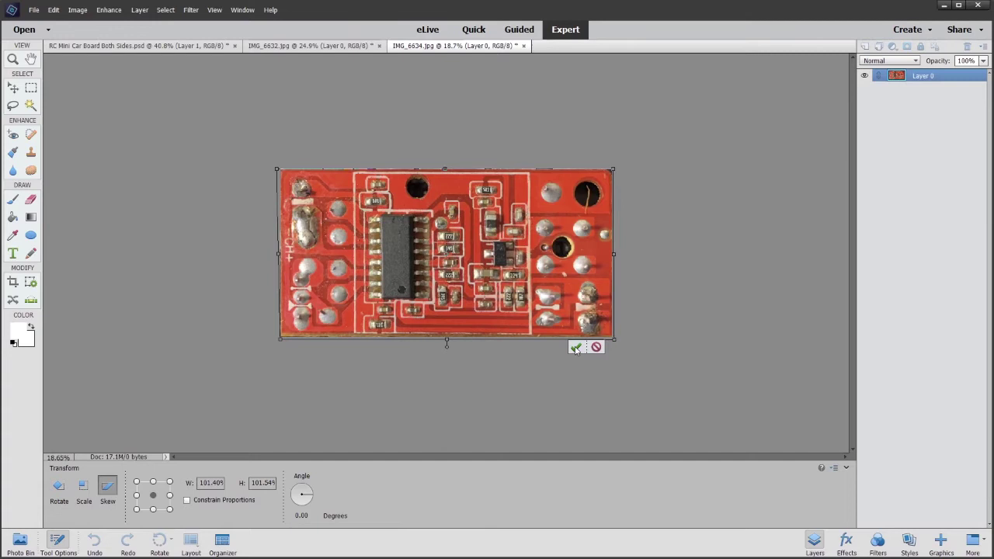
click(576, 348)
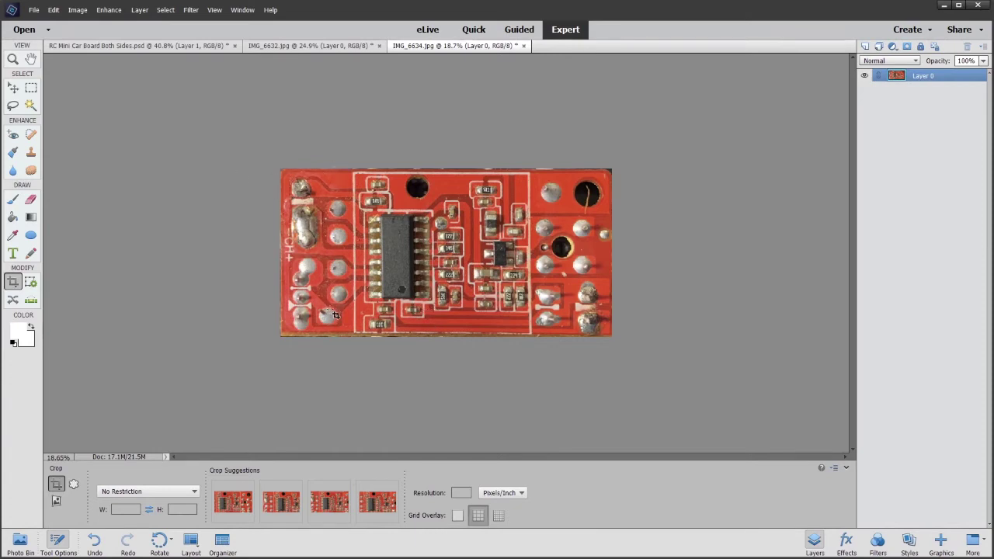
Step: Set IMG_6634's Image Size height to 1 inch without resampling, giving 1.975 × 1 in
click(82, 11)
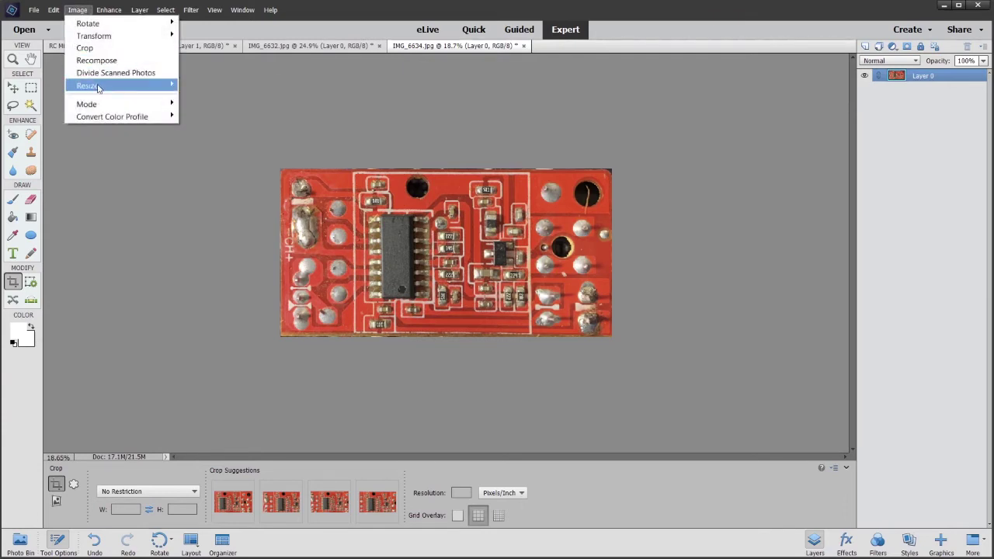
mouse_move(172, 88)
click(213, 85)
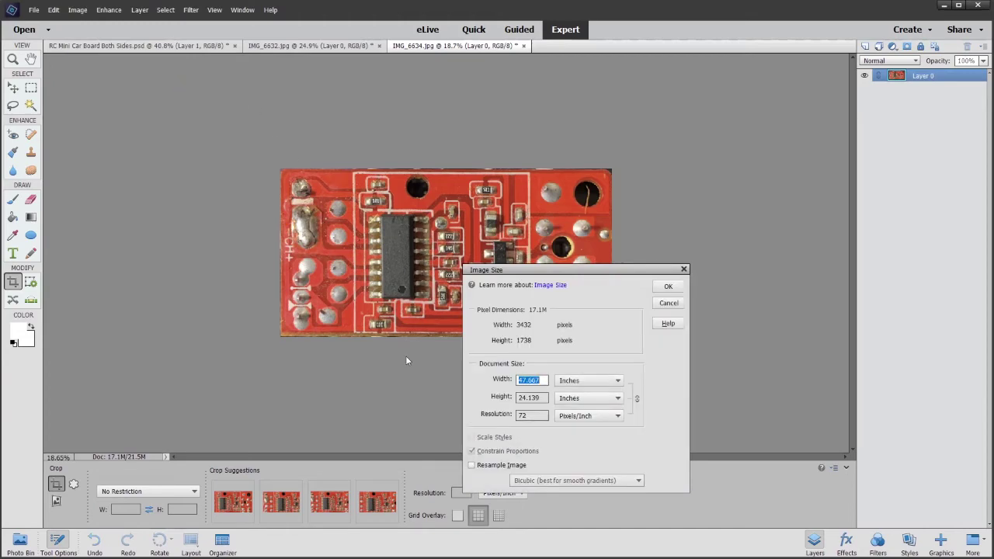
drag(599, 272, 816, 269)
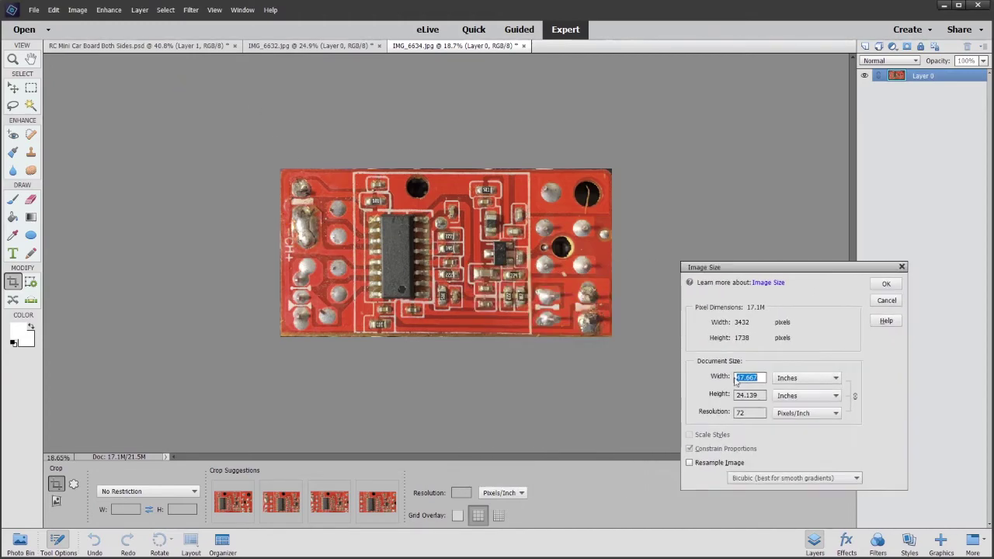
drag(762, 395, 709, 397)
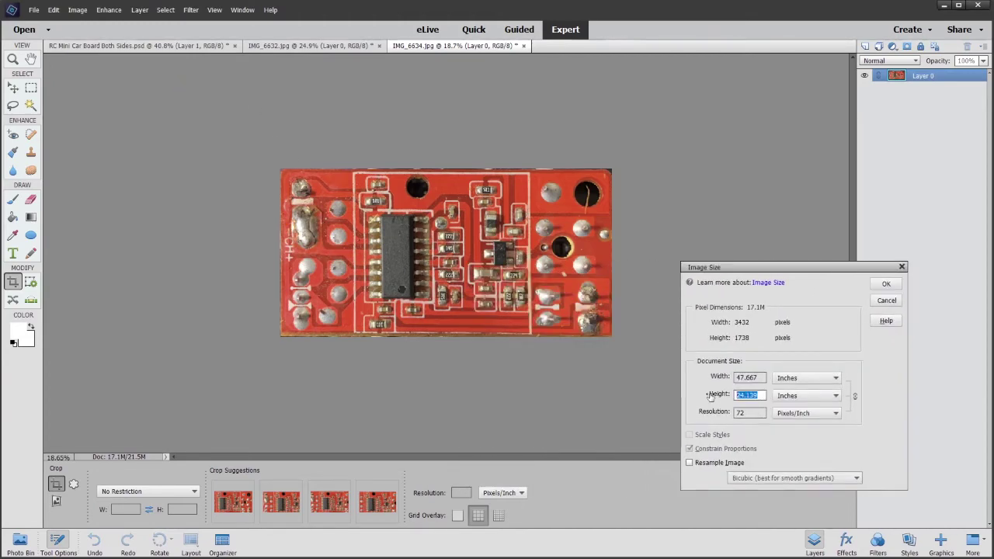
text(1)
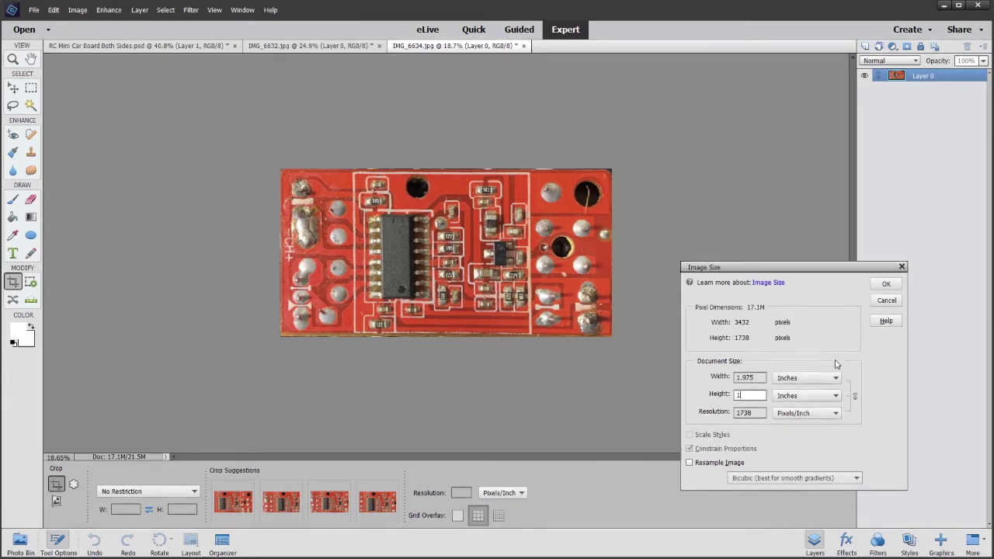
click(886, 284)
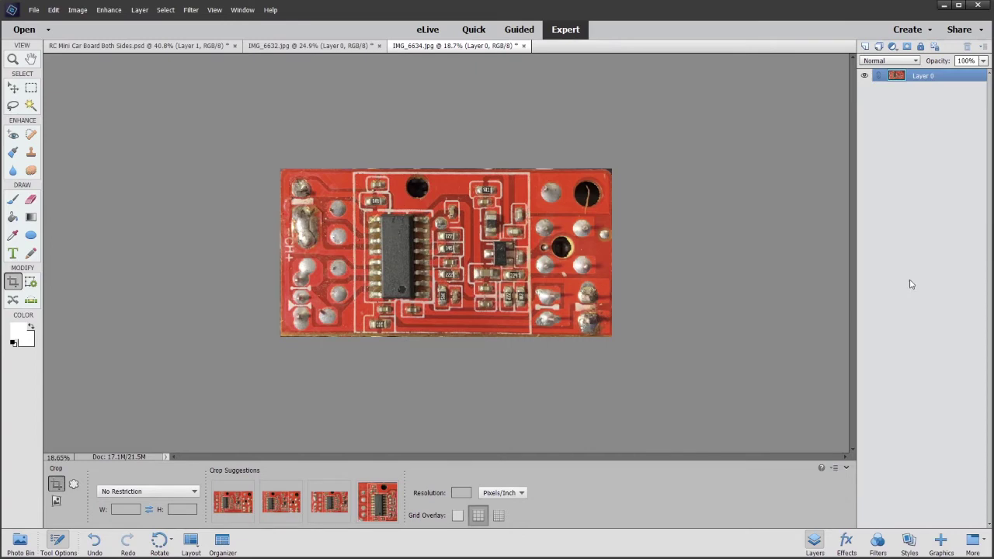
Step: Resize IMG_6632.jpg to a 1-inch height without resampling, giving 1.896 × 1 in at 1682 ppi
click(346, 46)
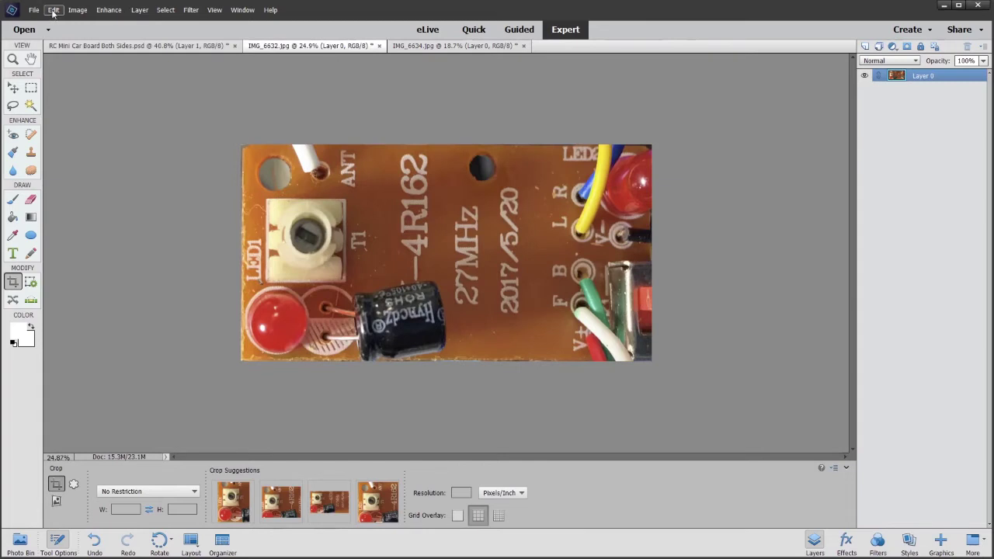
click(78, 9)
mouse_move(92, 86)
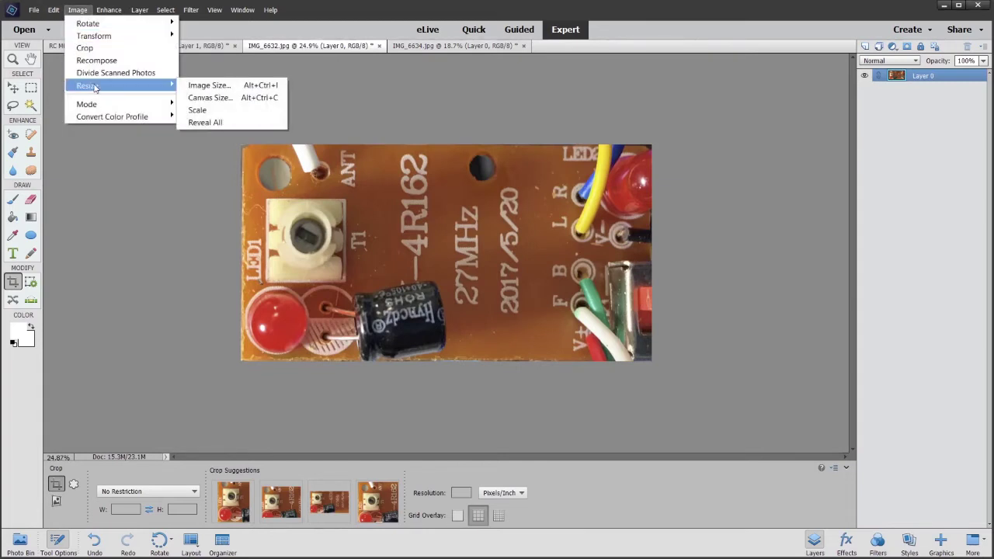
click(202, 83)
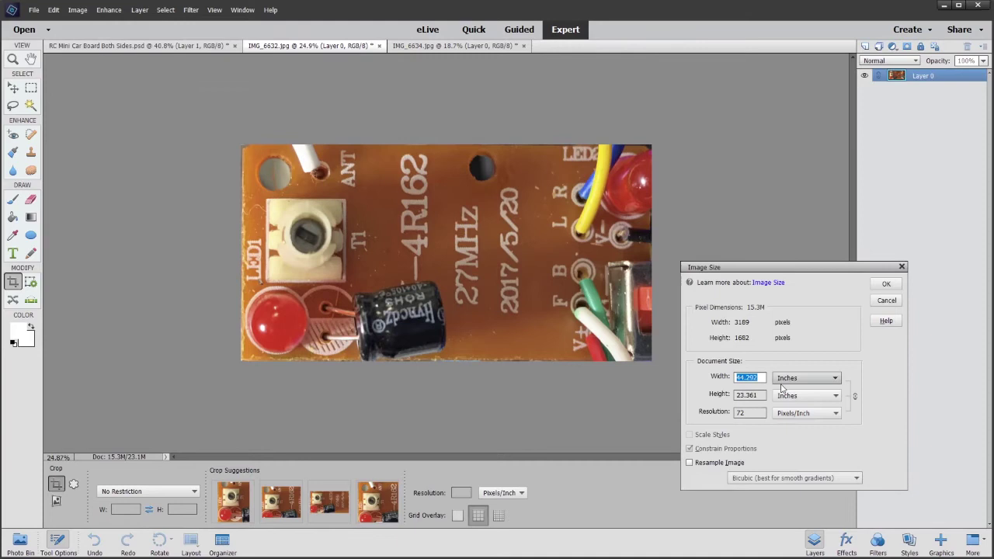
drag(762, 395, 734, 395)
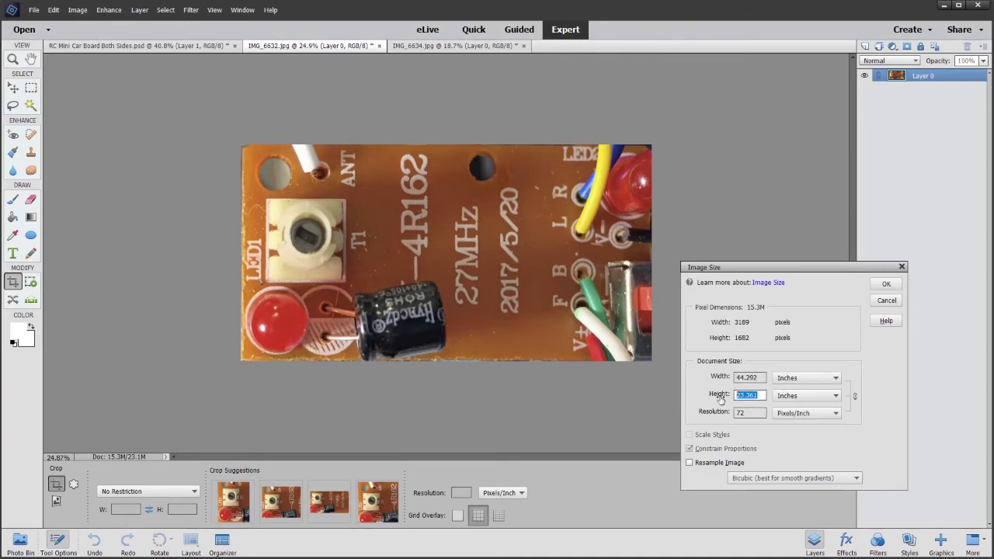
text(1)
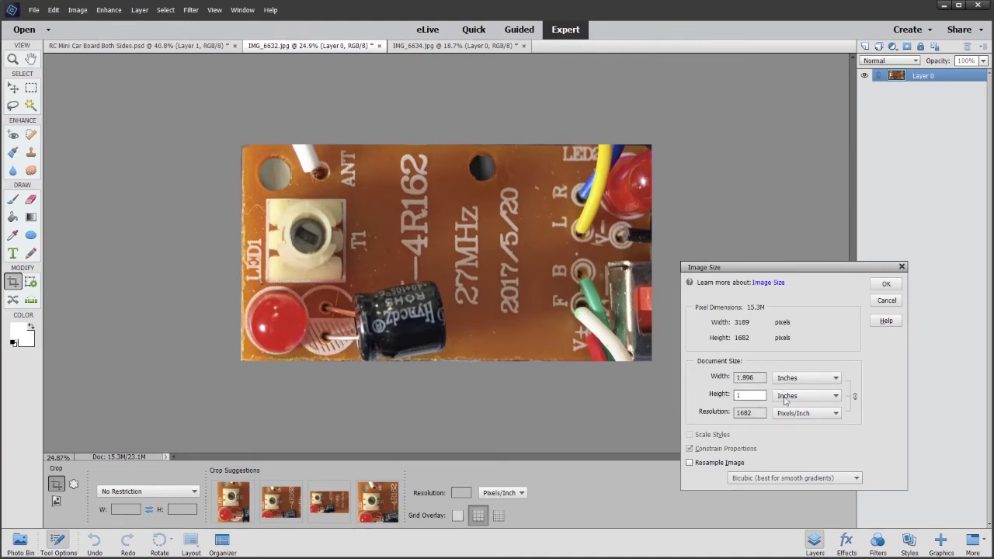
click(887, 284)
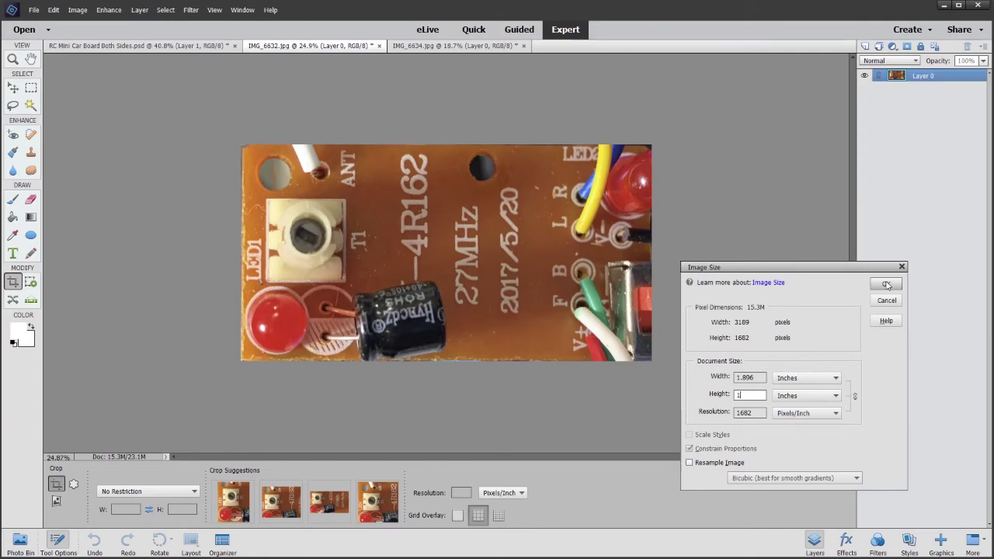
click(886, 284)
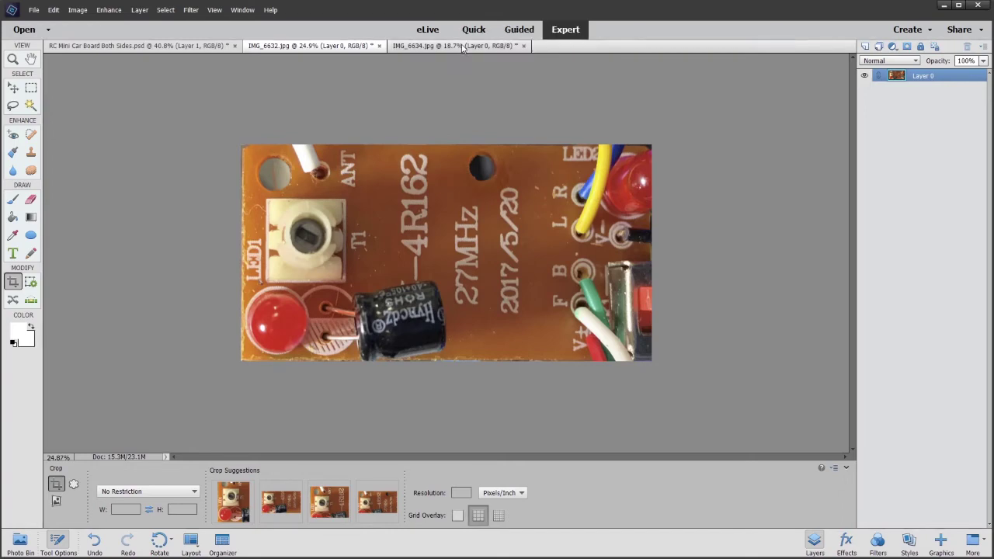
Step: Fit the red board photo to the window, compare it with the orange board, and end on IMG_6632.jpg
click(463, 48)
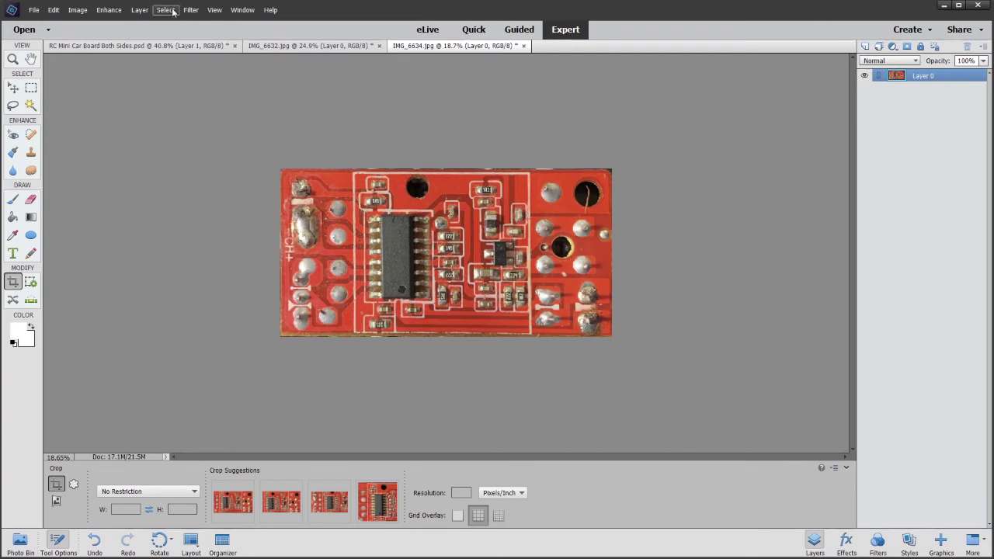
click(214, 11)
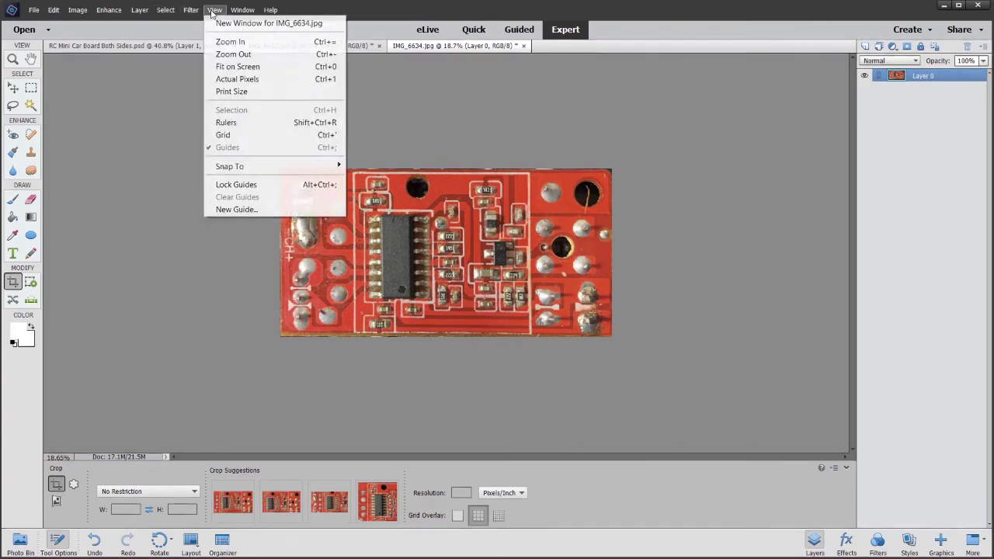
click(245, 67)
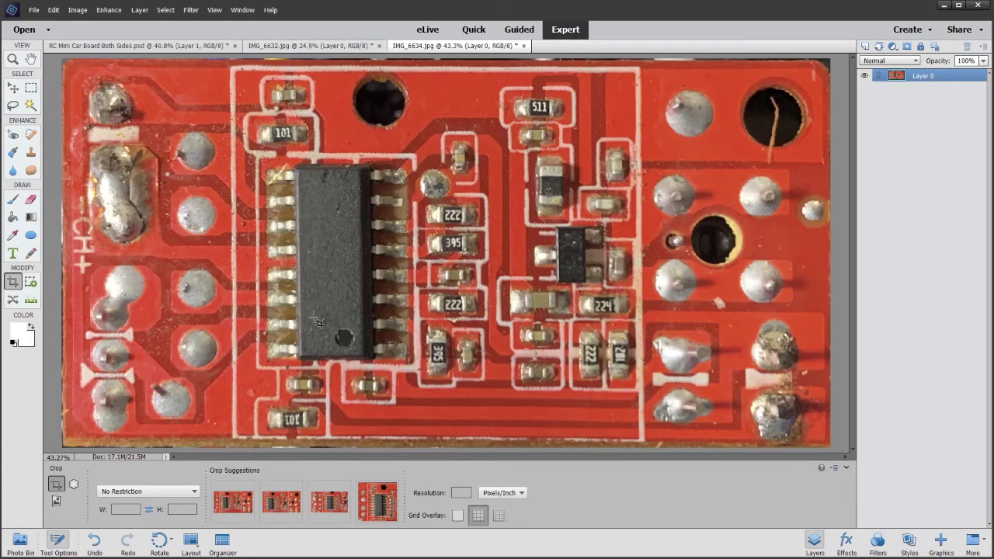
click(330, 48)
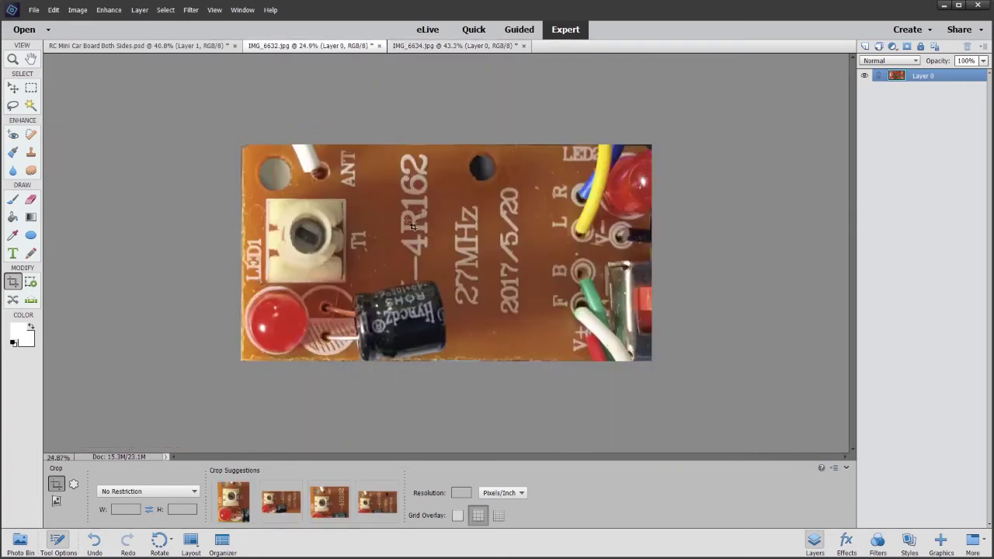
click(439, 48)
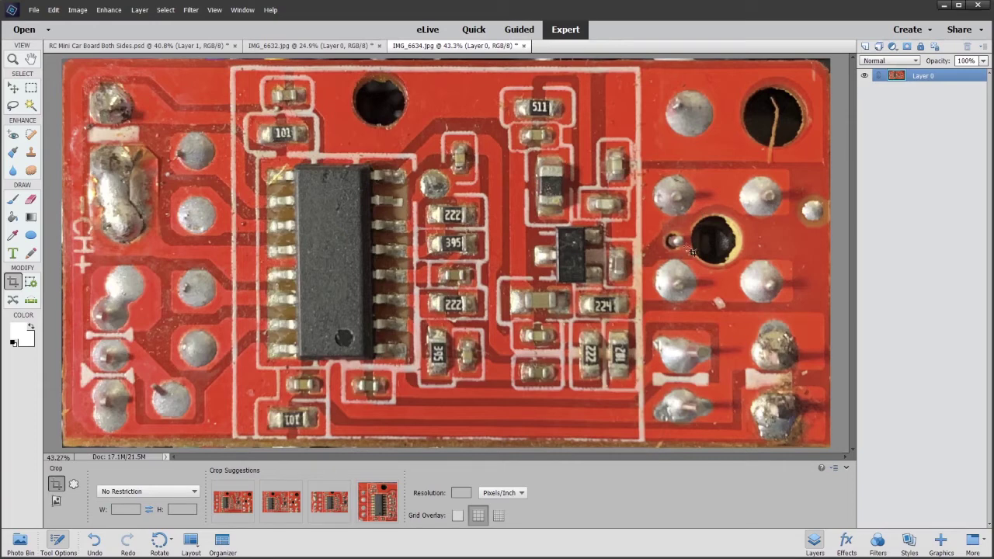
click(323, 48)
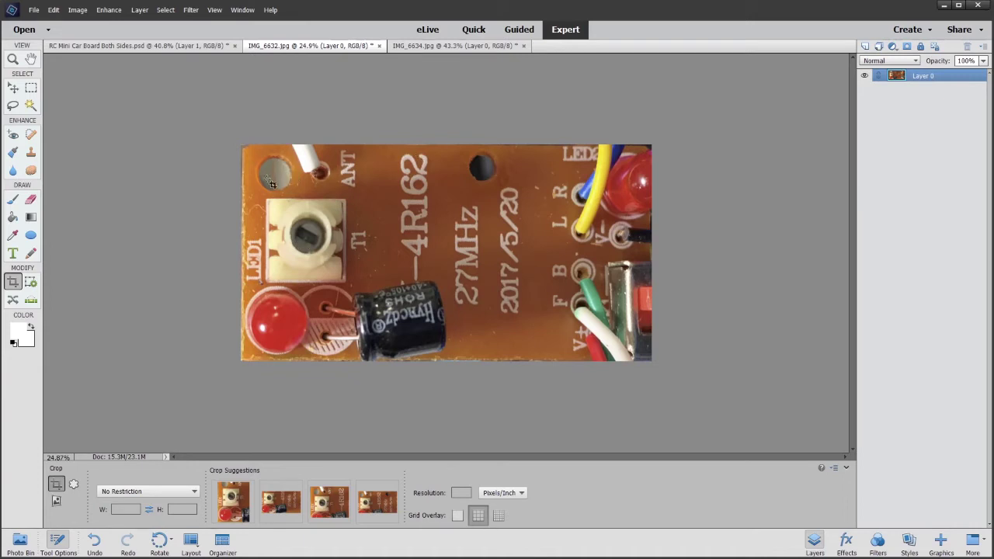
Step: Flip the orange board photo IMG_6632.jpg horizontally with Image > Rotate > Flip Horizontal
click(78, 10)
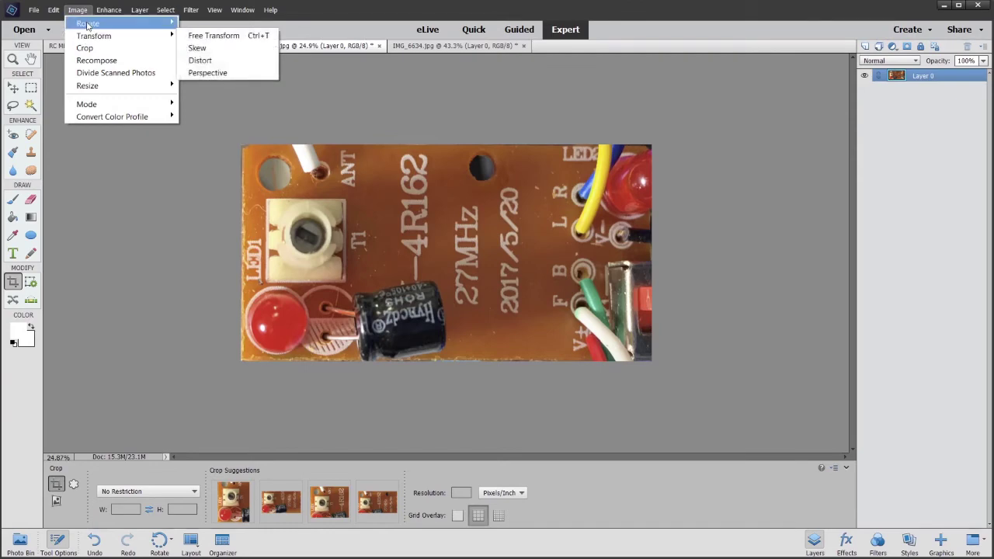
mouse_move(88, 24)
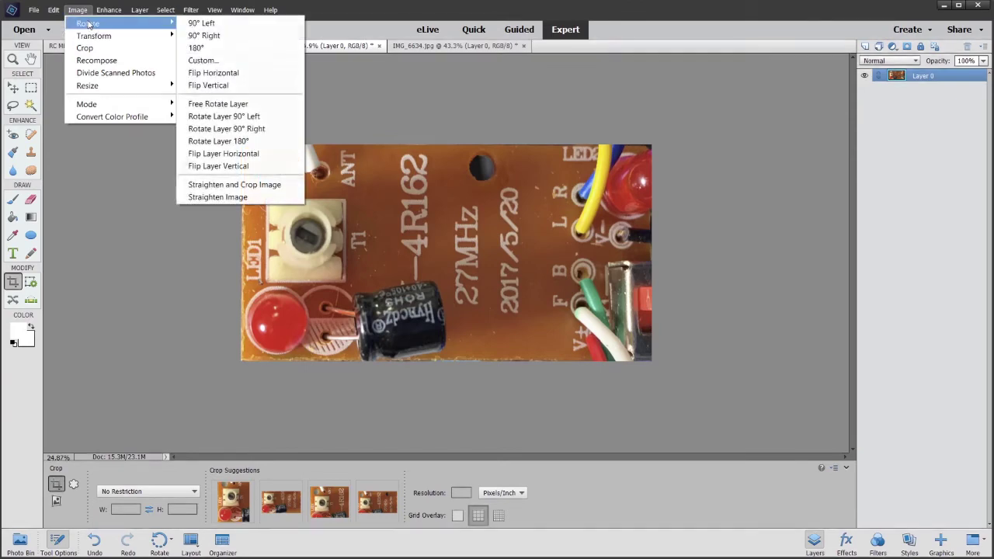
click(221, 75)
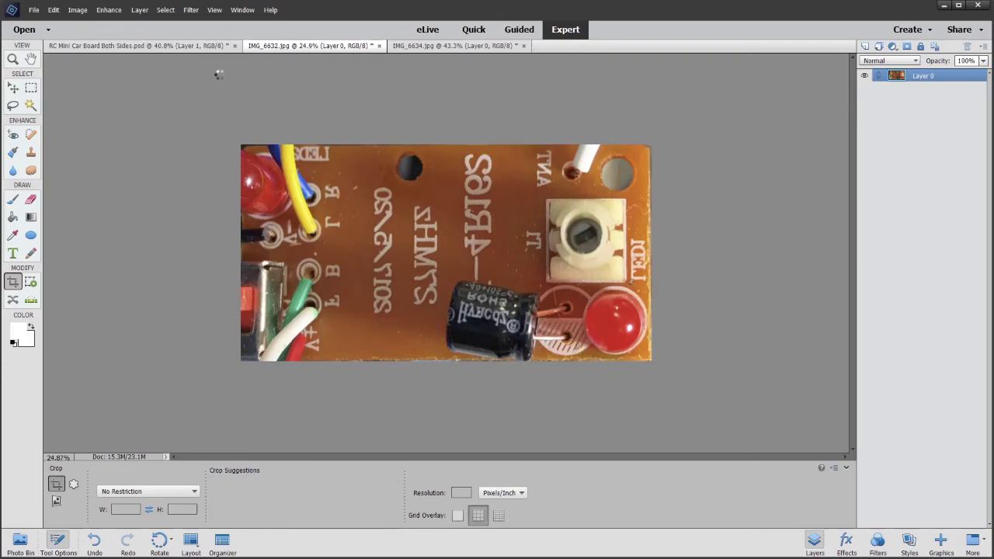
Step: Compare with the red PCB photo, then fit the mirrored orange board on screen
click(438, 44)
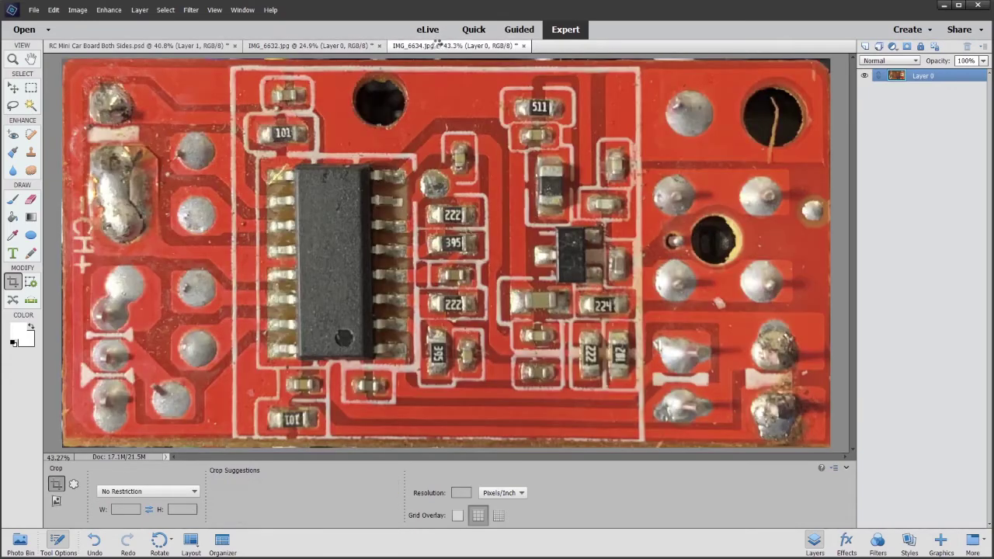
click(310, 45)
click(215, 10)
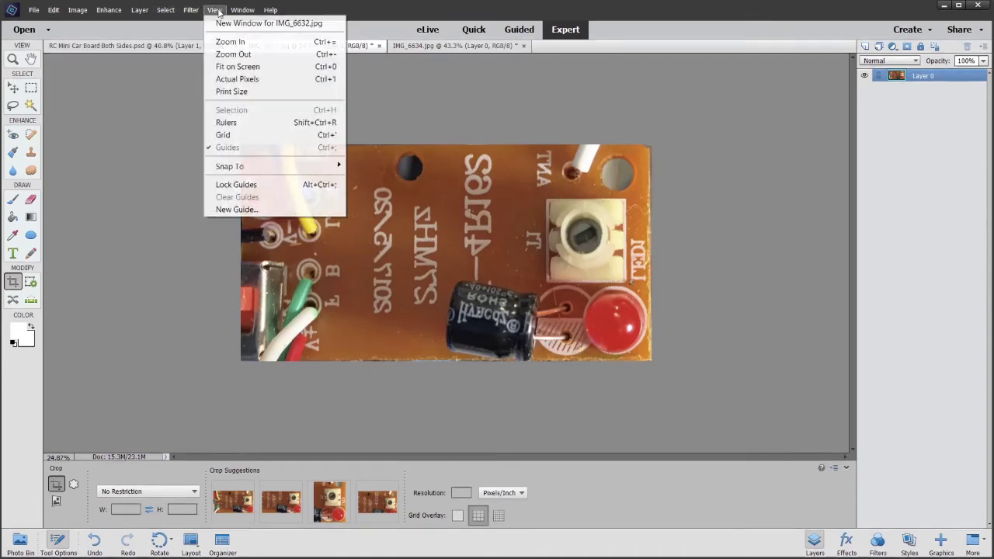
click(247, 72)
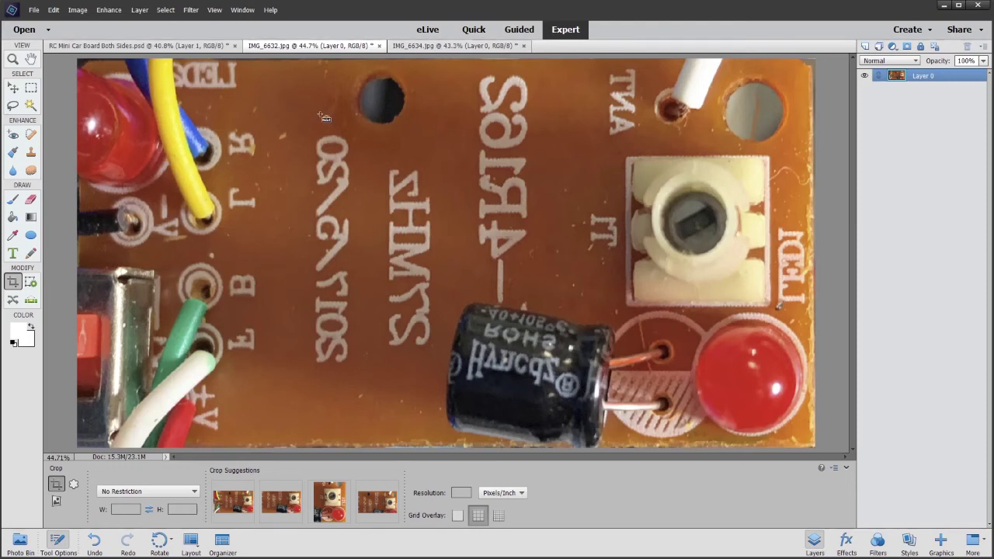
Step: Select all of the mirrored orange board and paste it into a new layer on IMG_6634.jpg
key(ctrl+a)
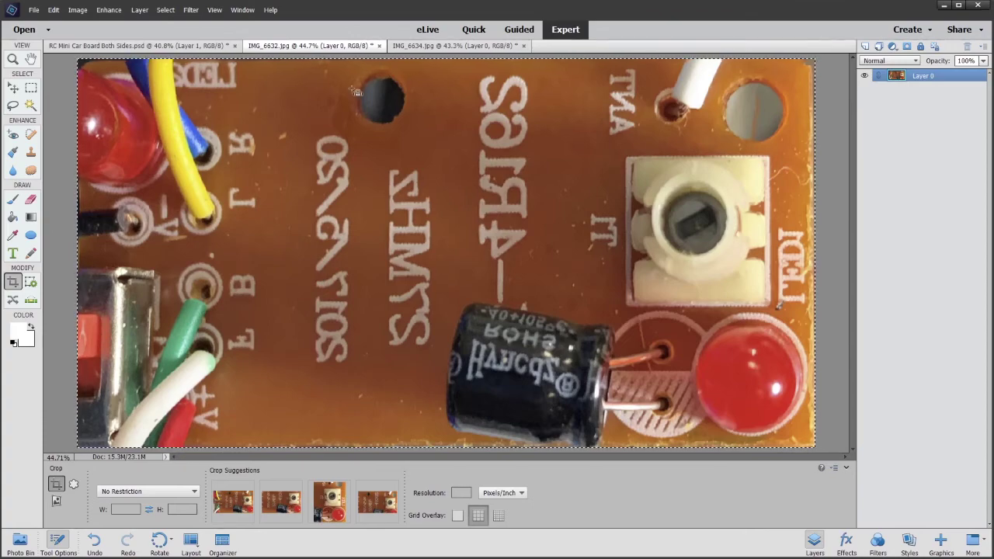
click(435, 46)
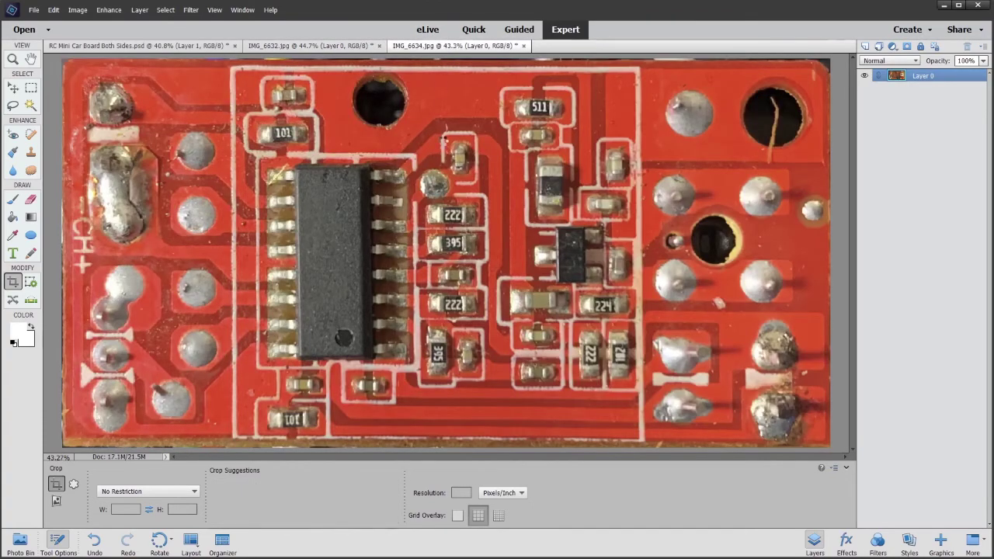
key(ctrl+shift+alt+n)
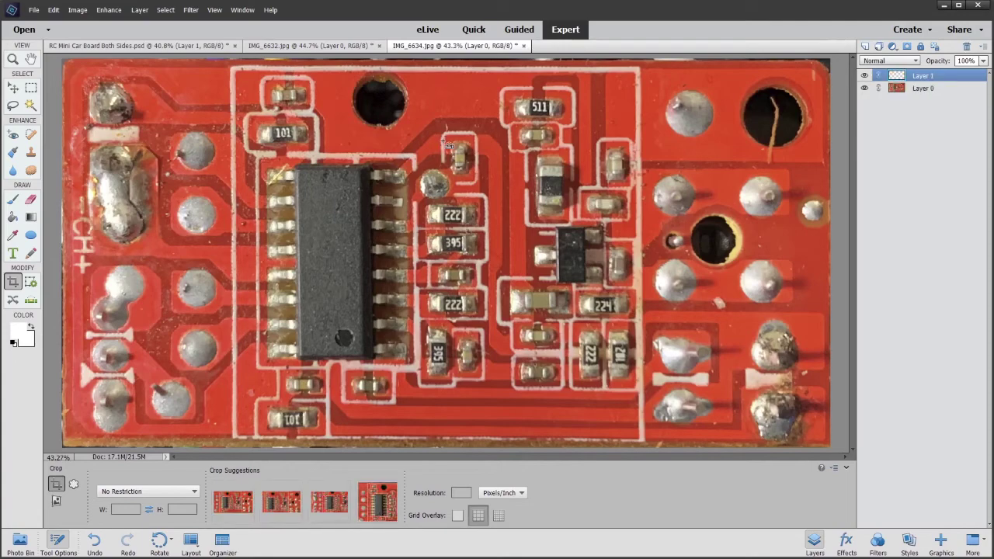
key(ctrl+v)
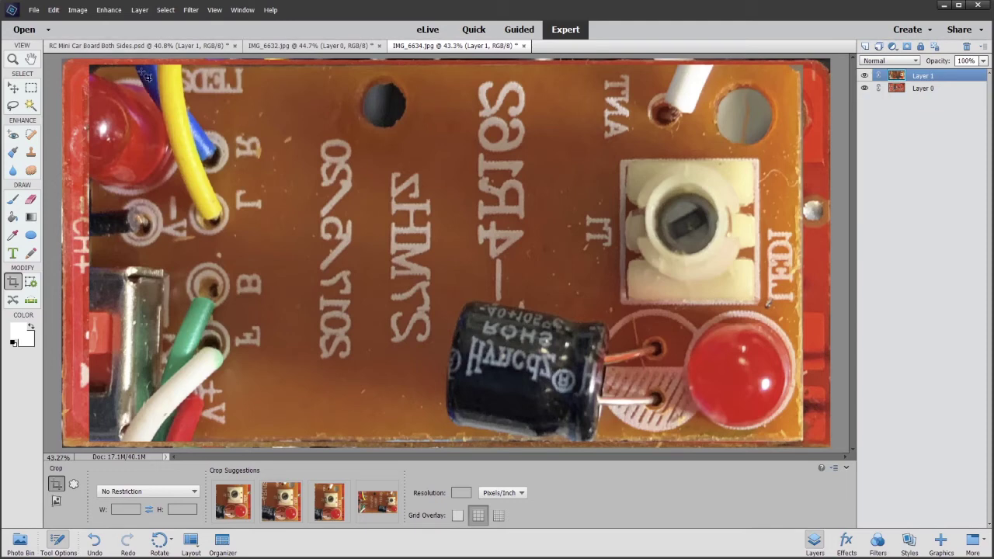
Step: Free Transform Layer 1, stretching all four edges to 107.02% width and 103.33% height, and commit
click(79, 10)
mouse_move(81, 22)
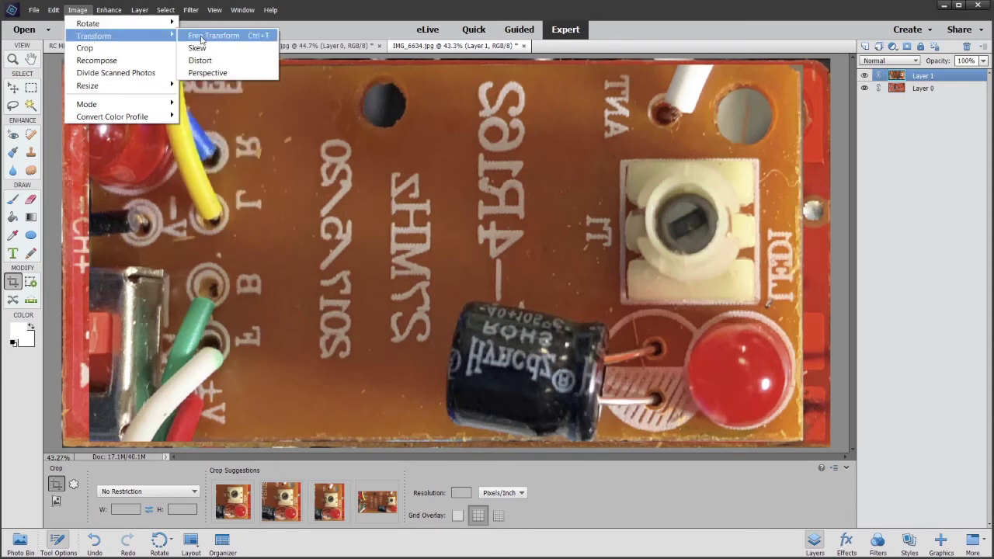
click(201, 39)
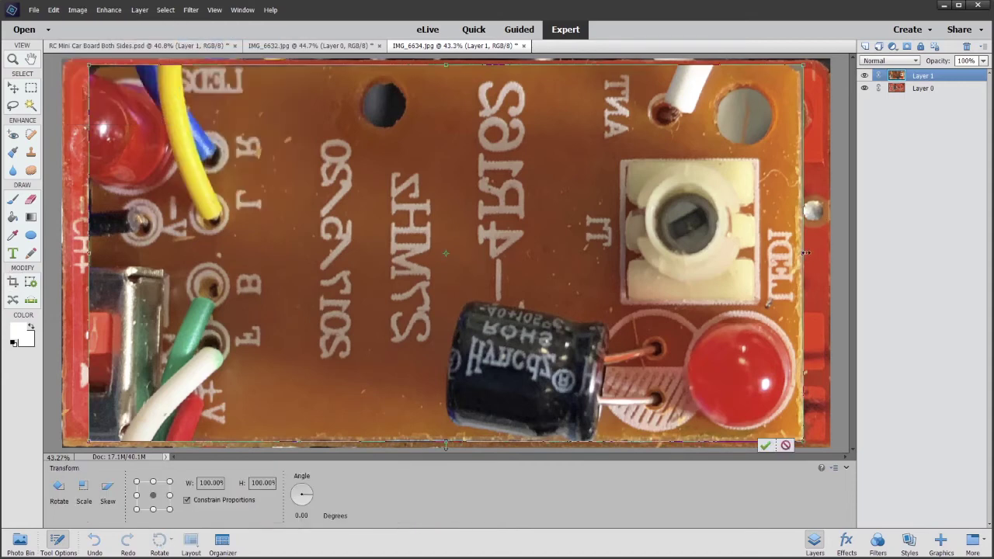
drag(803, 252, 830, 251)
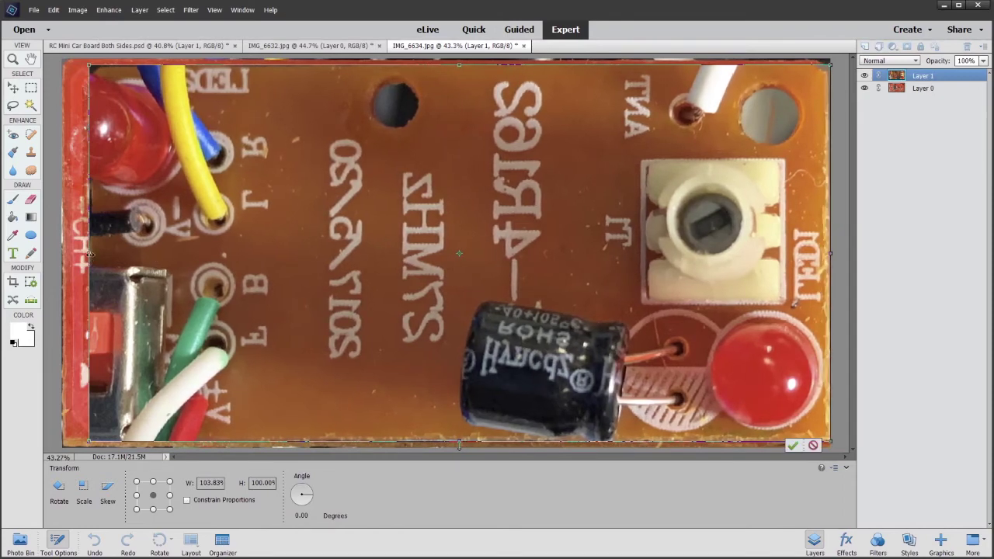
drag(90, 253, 62, 253)
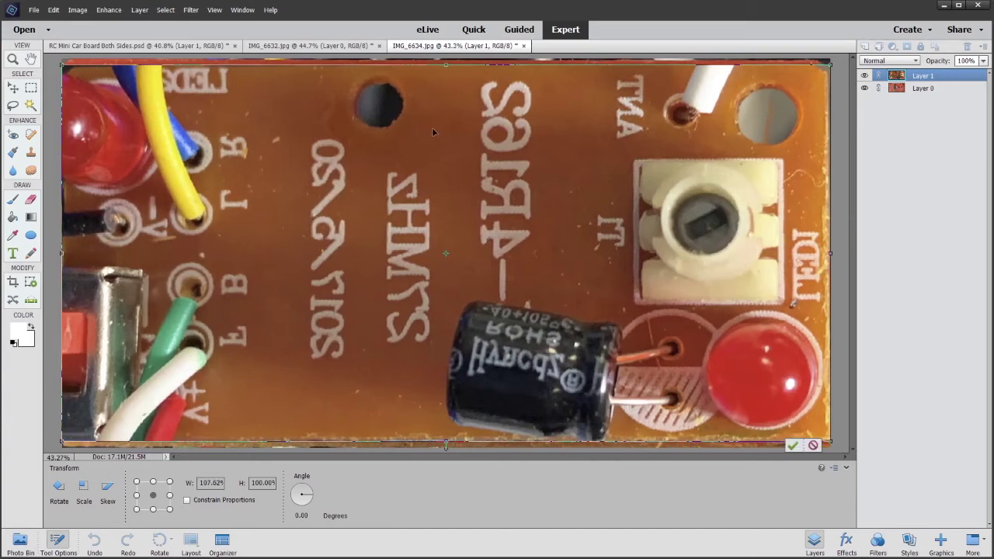
drag(446, 64, 446, 60)
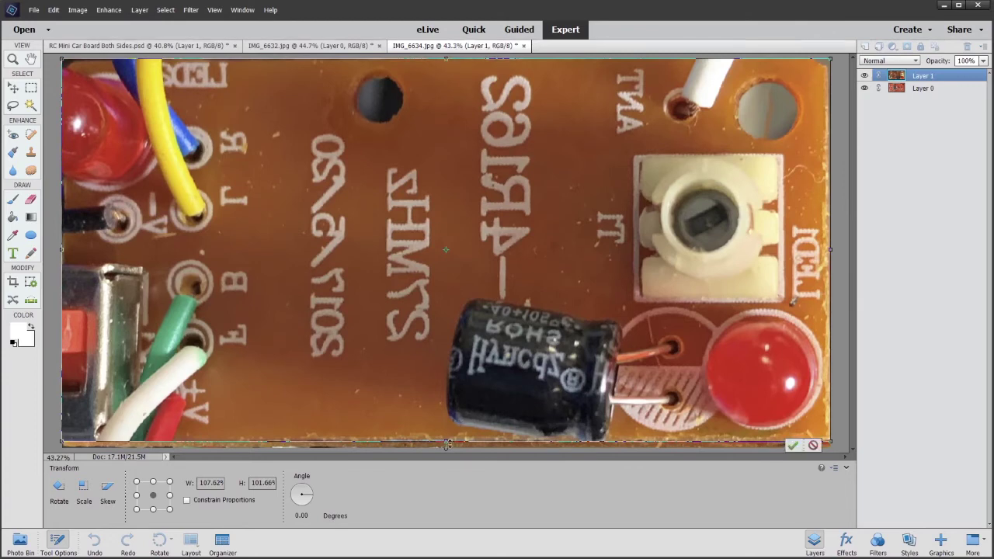
drag(445, 442, 446, 447)
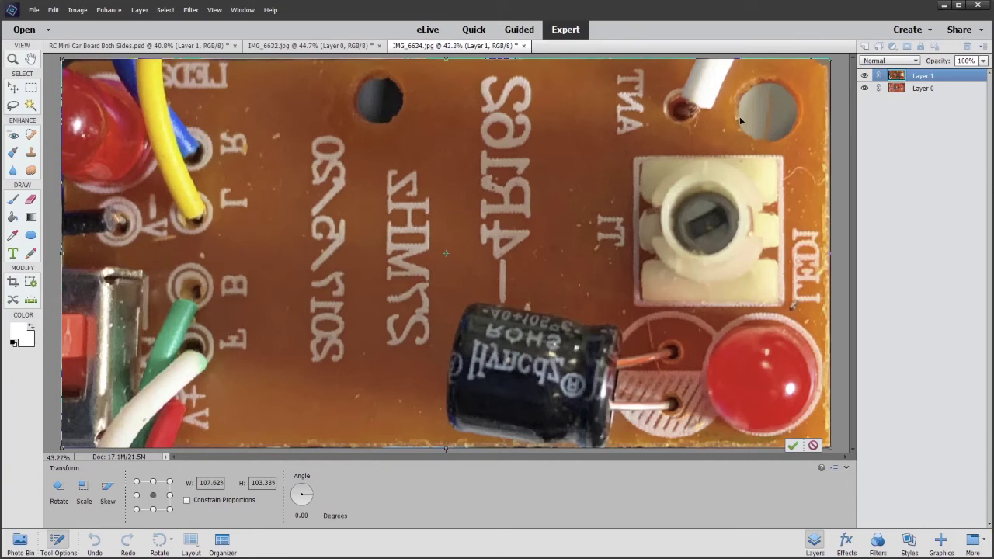
click(984, 61)
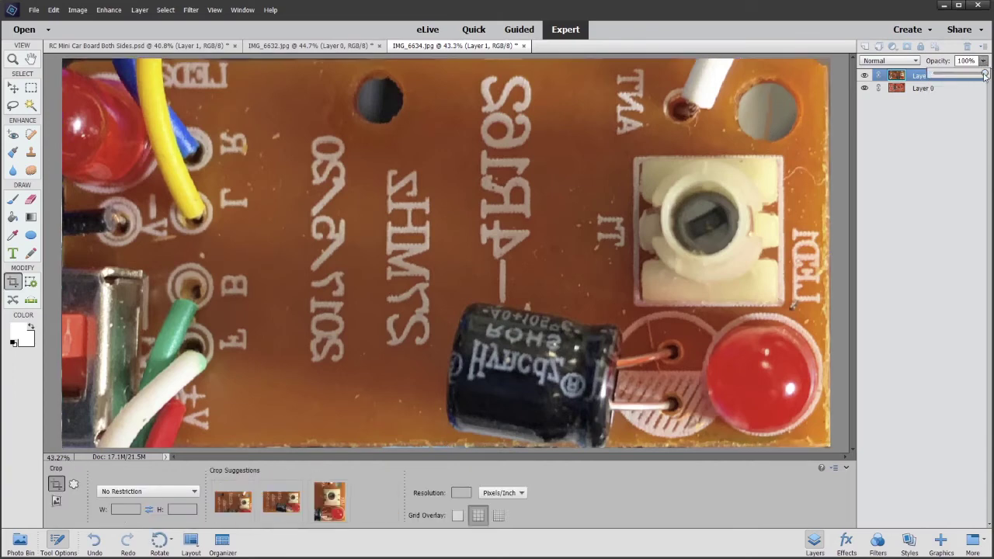
drag(985, 74, 934, 74)
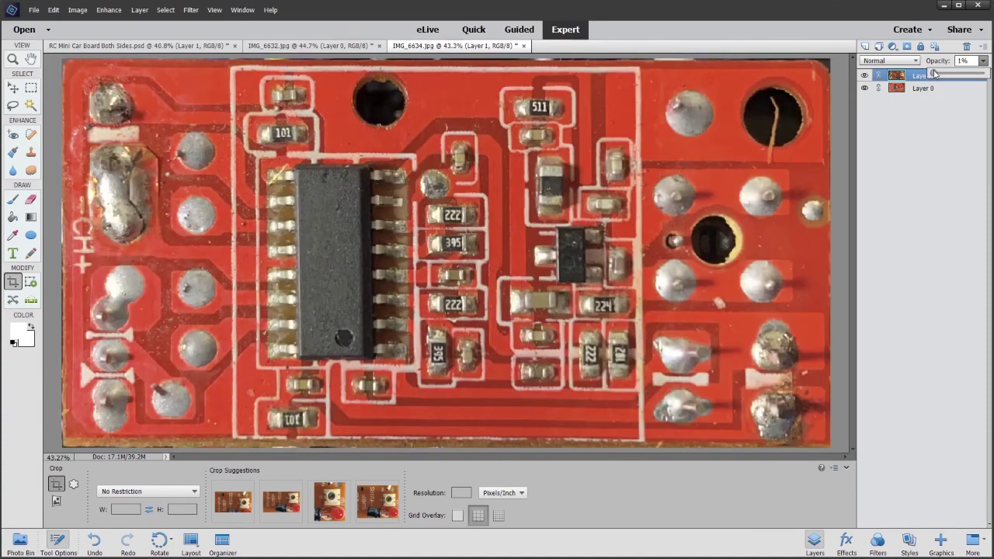
key(u)
key(0)
key(0)
key(0)
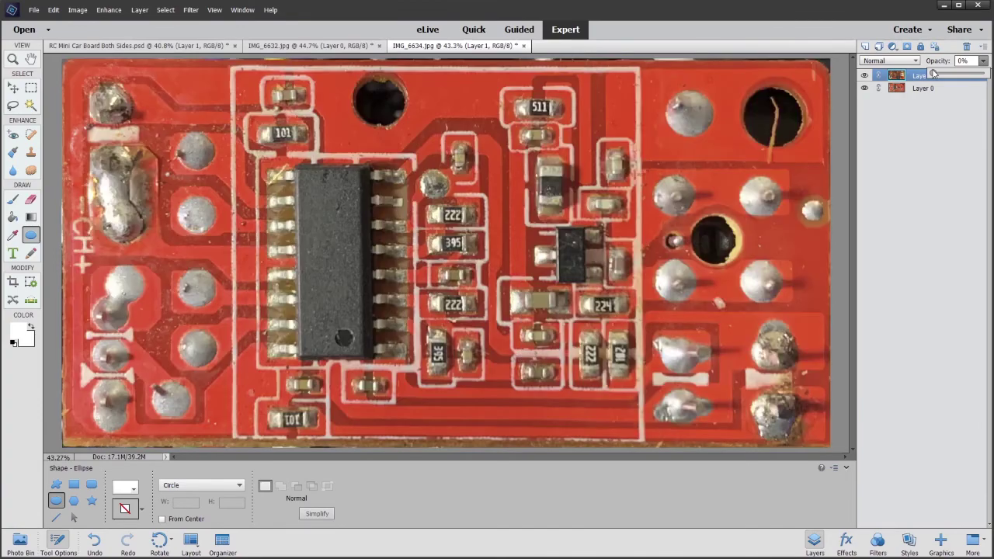
mouse_move(933, 74)
mouse_down()
mouse_move(970, 75)
mouse_move(925, 75)
mouse_up()
drag(934, 74, 988, 72)
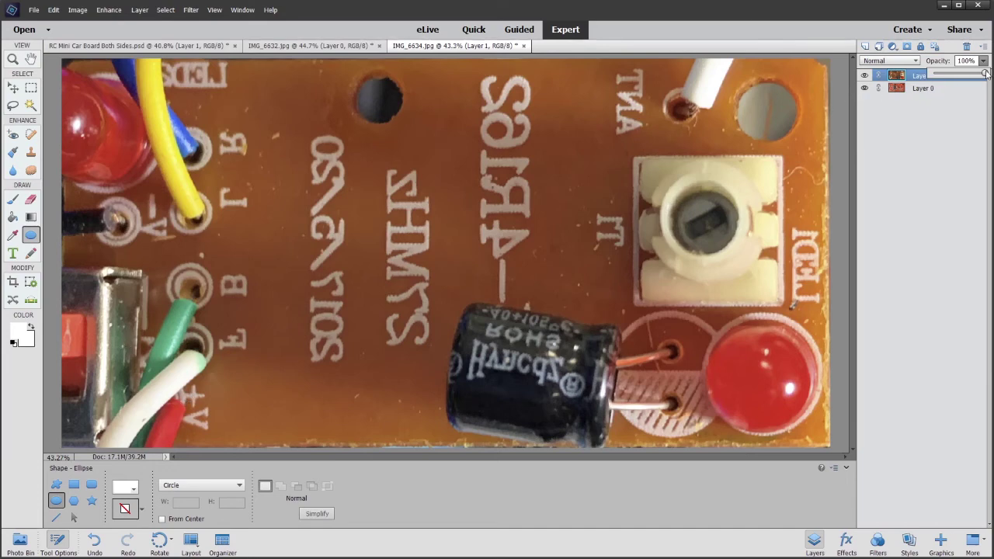
Step: Drag Layer 1's opacity slider and leave the orange board layer at 0% opacity
drag(985, 73, 957, 74)
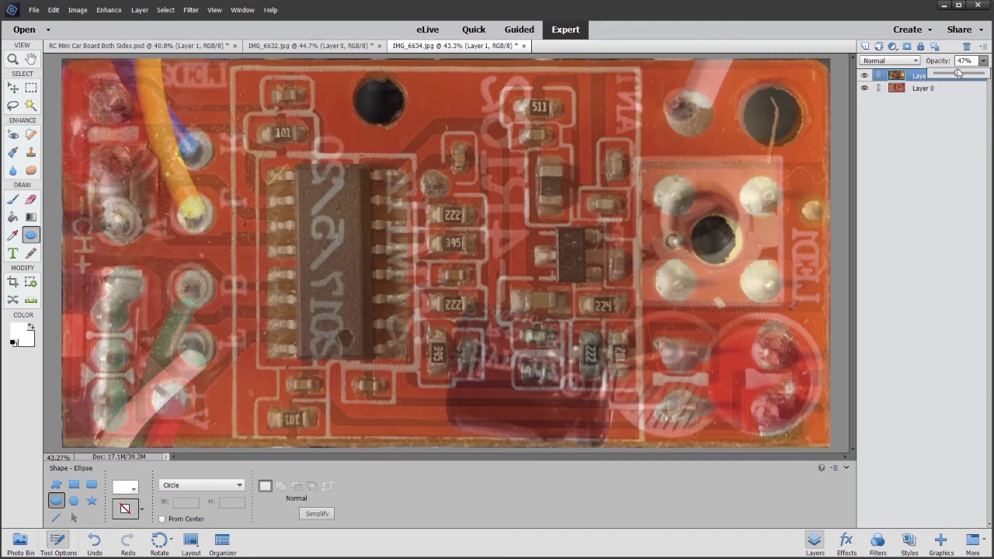
mouse_move(951, 74)
mouse_down()
mouse_move(985, 76)
mouse_move(933, 74)
mouse_up()
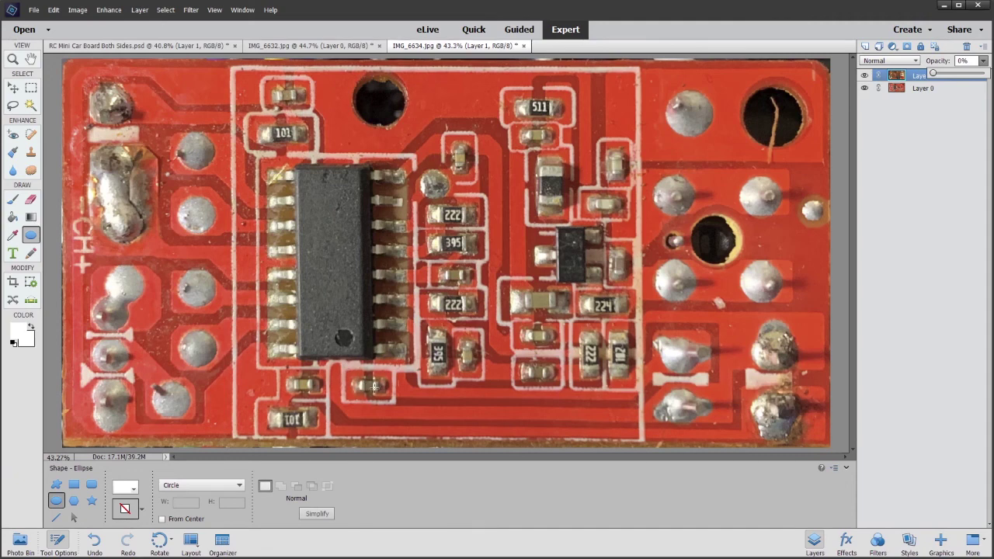
click(112, 230)
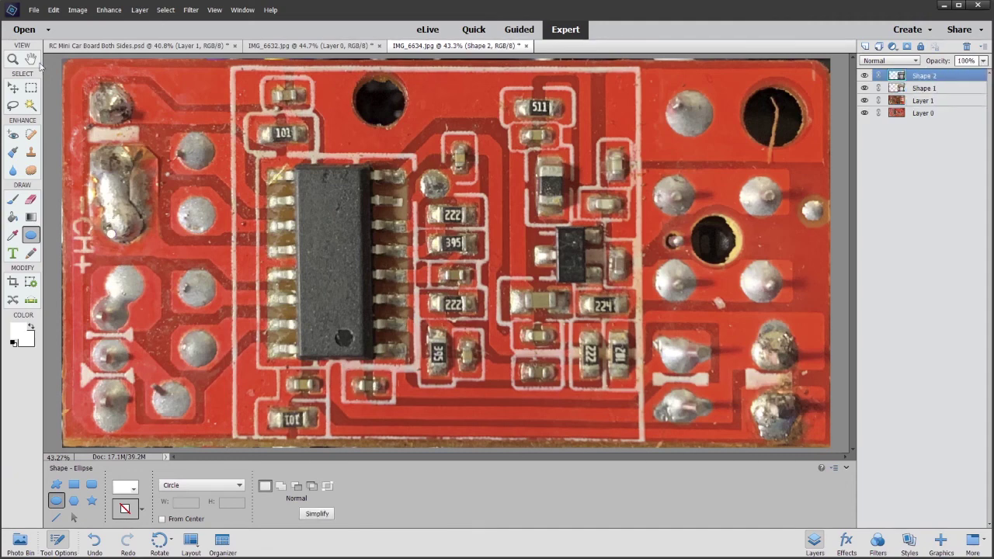